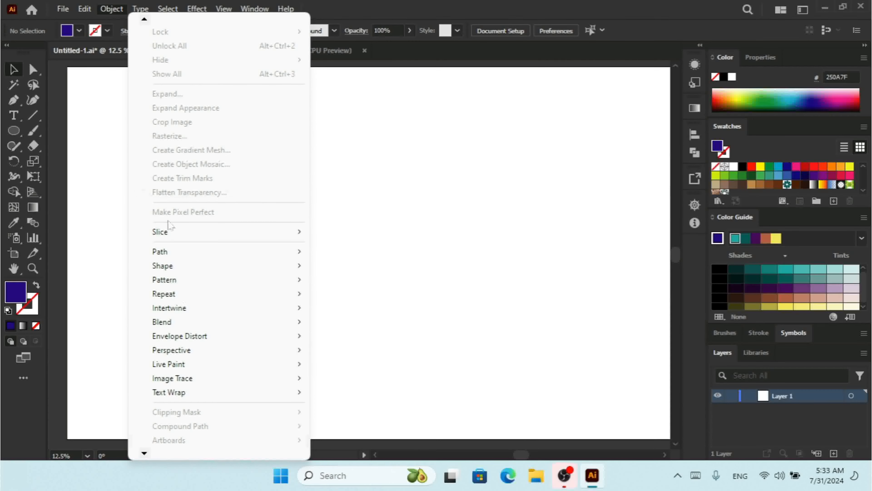
mouse_move(188, 364)
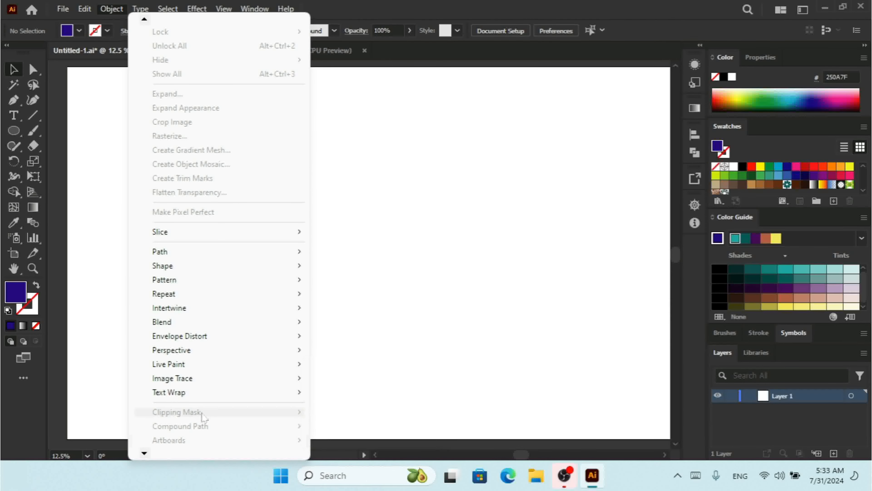
left_click(504, 234)
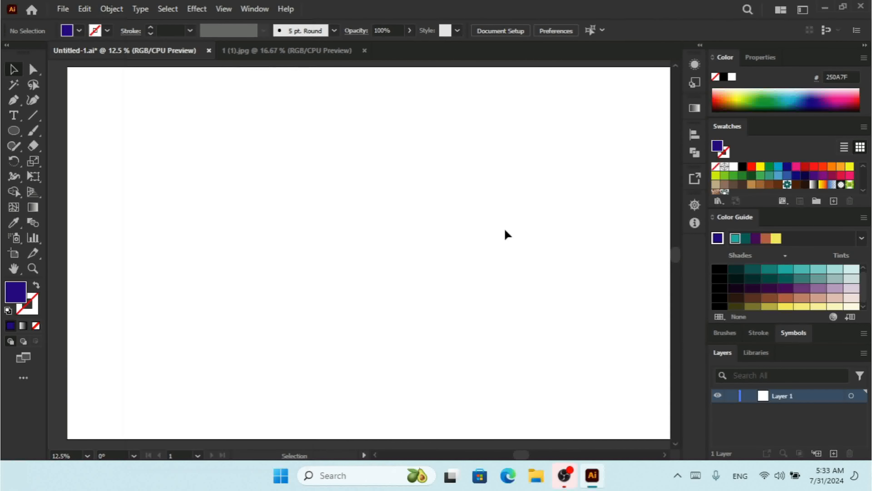
Draw a large dark blue rectangle across the middle of the artboard
left_click(69, 130)
left_click_drag(151, 142, 535, 358)
Create a circle, enlarge it to about two-thirds of the rectangle's height, centre it on the rectangle and fill it with light blue 77BBD8
left_click(13, 131)
left_click(71, 161)
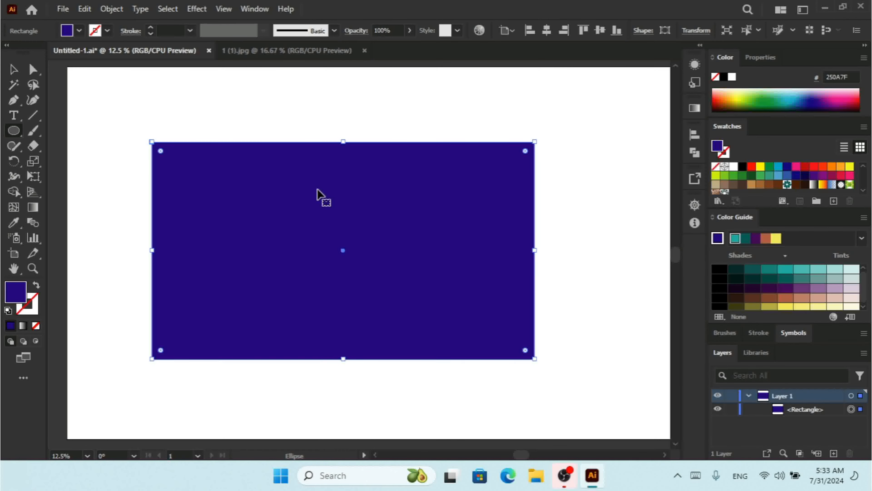
left_click(210, 116)
key("Return")
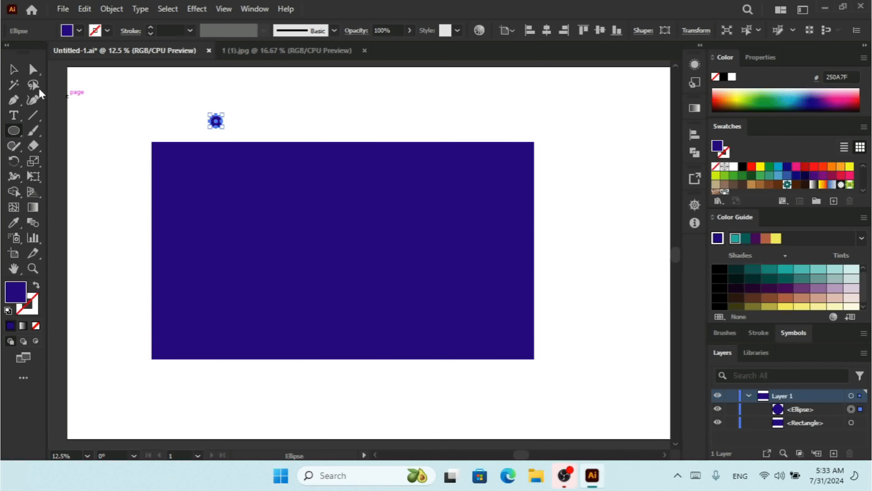
left_click(17, 73)
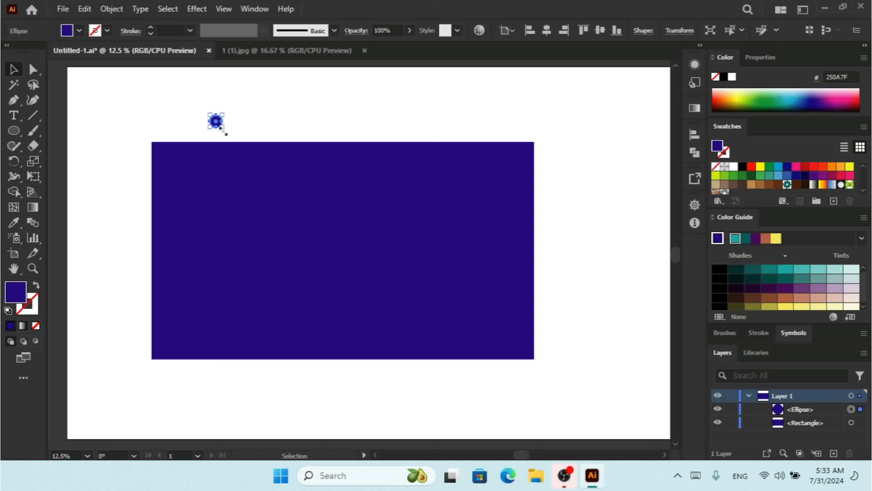
left_click_drag(224, 128, 342, 246)
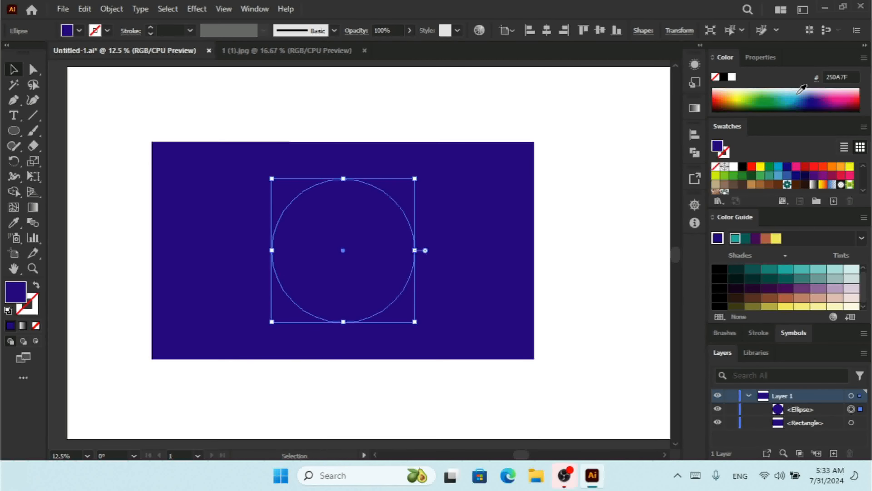
left_click(798, 91)
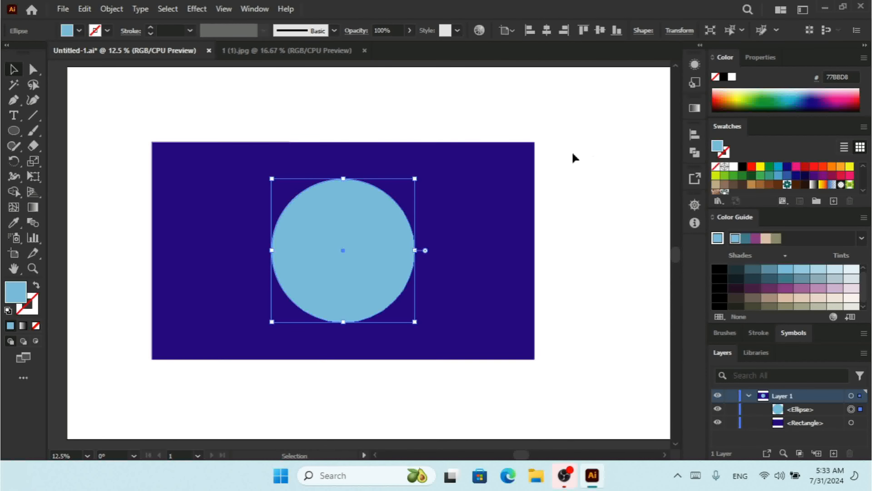
Make a clipping mask from the rectangle and the light blue circle, with the circle as the mask
left_click_drag(588, 109, 104, 410)
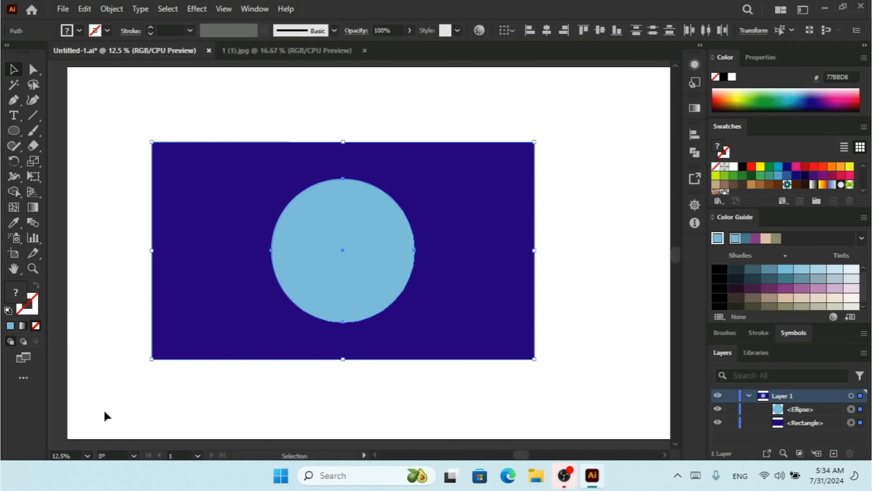
right_click(296, 222)
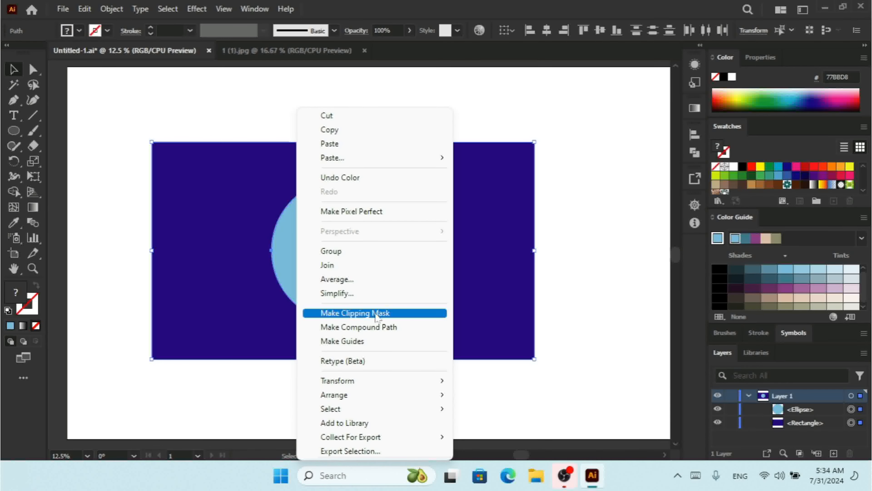
left_click(111, 10)
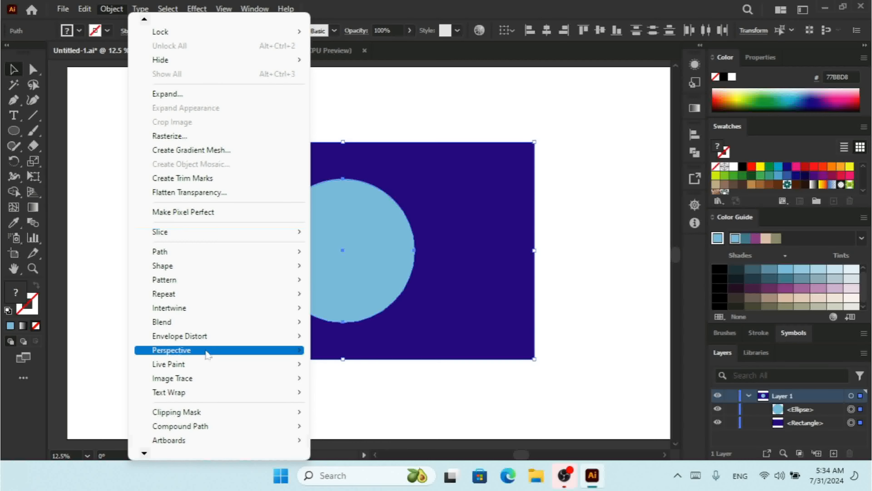
mouse_move(239, 416)
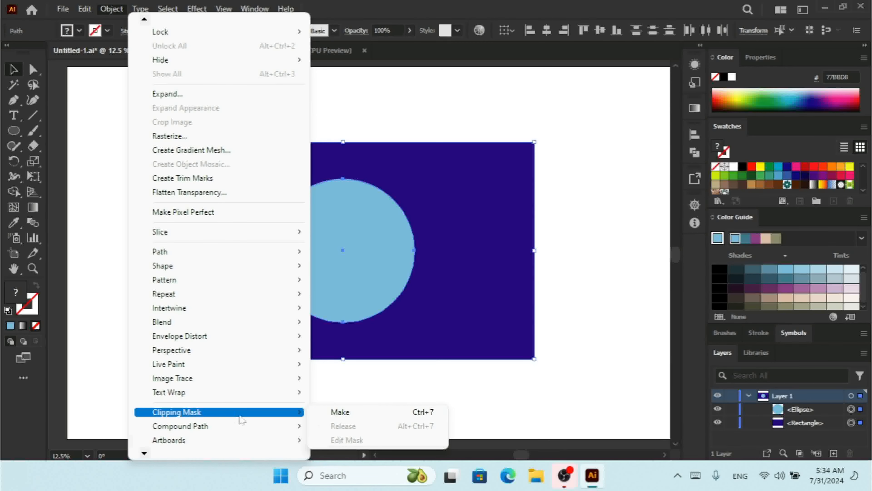
left_click(341, 414)
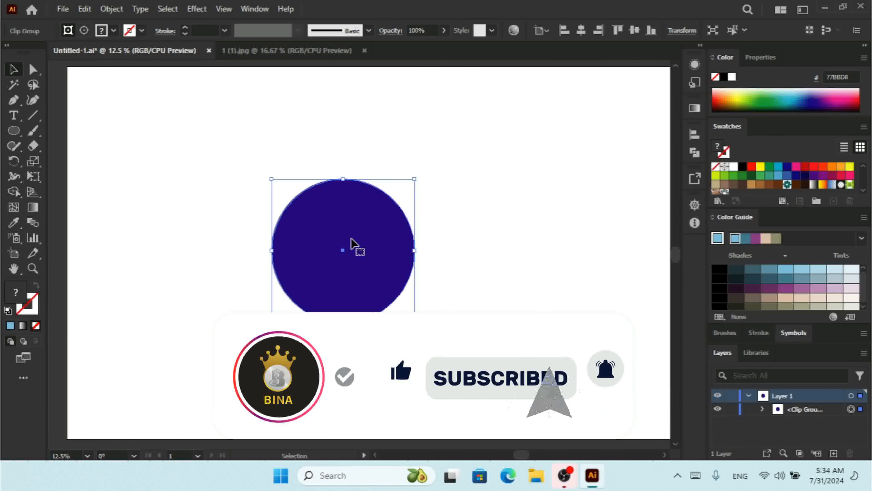
Expand the clip group in the layer structure and target its rectangle and its ellipse in turn to examine what it contains
left_click_drag(587, 123, 242, 340)
scroll(242, 340, "down", 1)
left_click(504, 288)
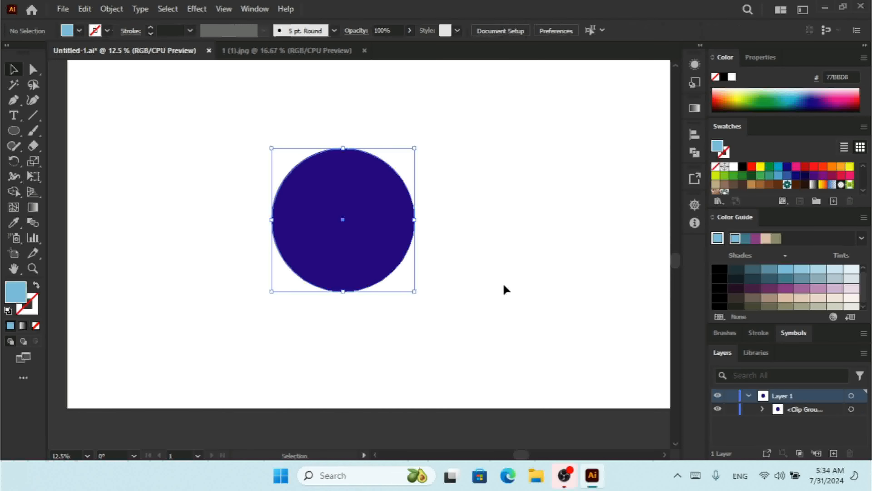
left_click(762, 408)
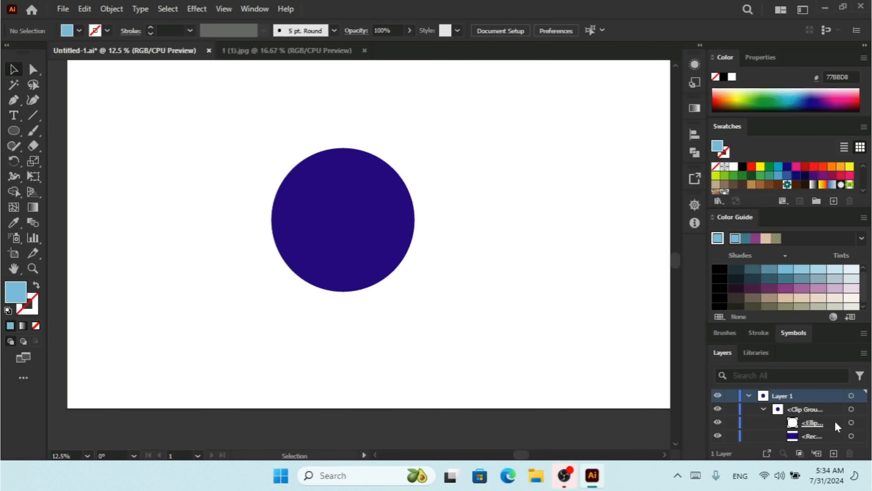
left_click(851, 436)
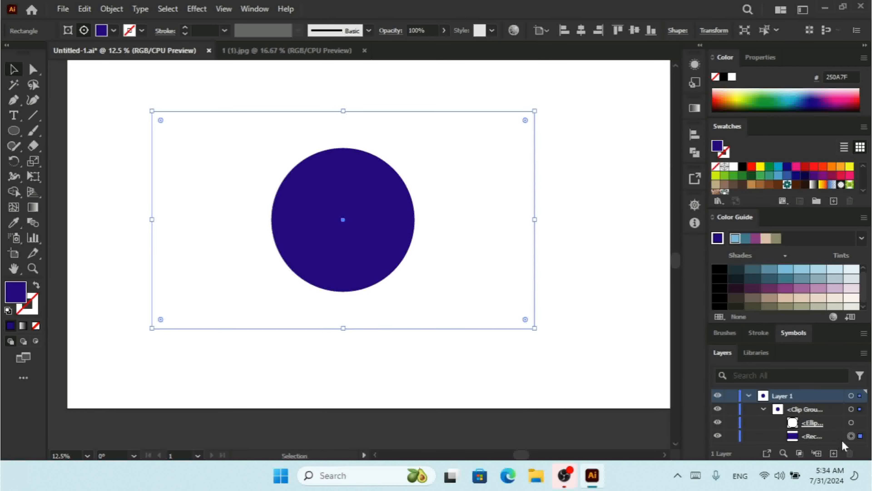
left_click(851, 423)
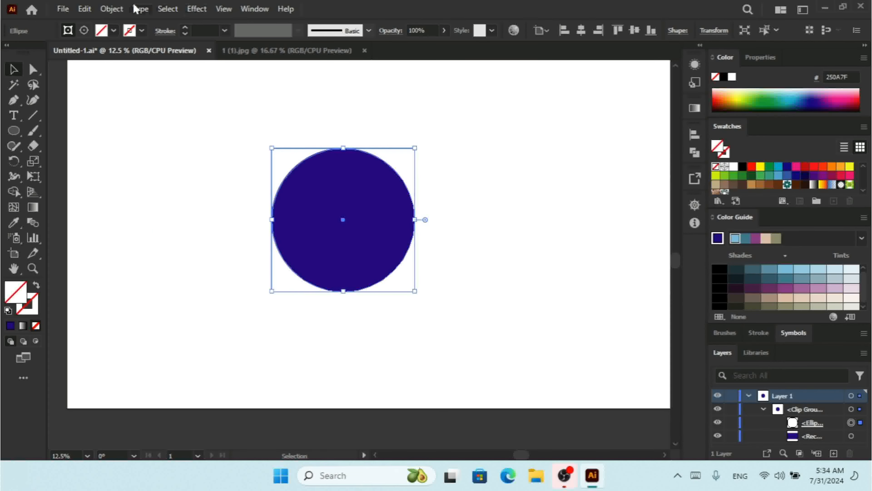
Release the circle's clipping mask and deselect everything
left_click(112, 9)
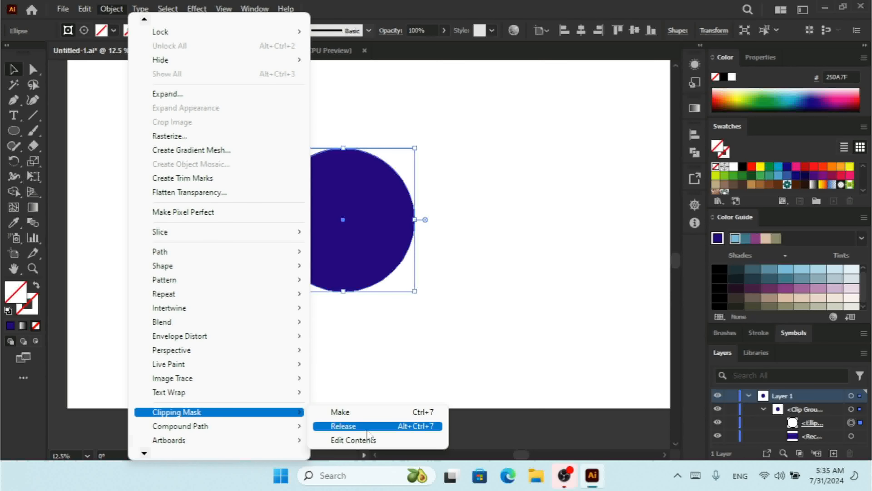
left_click(368, 434)
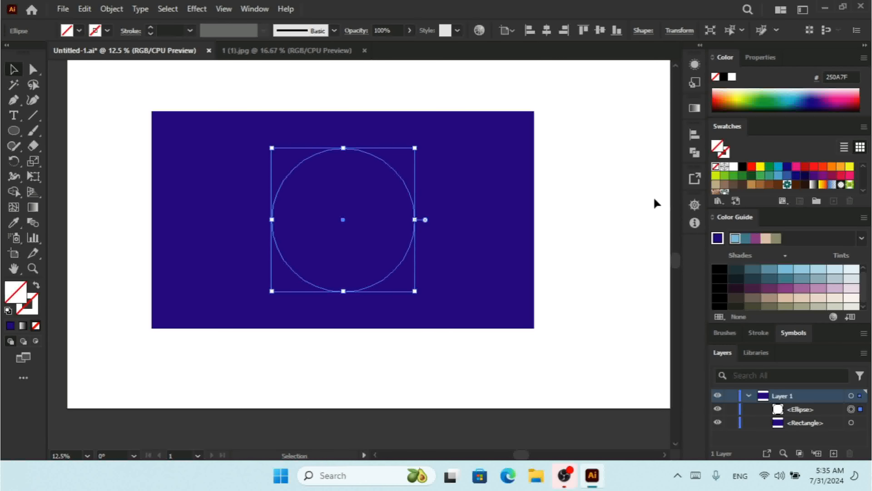
left_click(612, 163)
Select the unfilled circle inside the rectangle, try several fill colours and give it a yellow-green fill
left_click(371, 189)
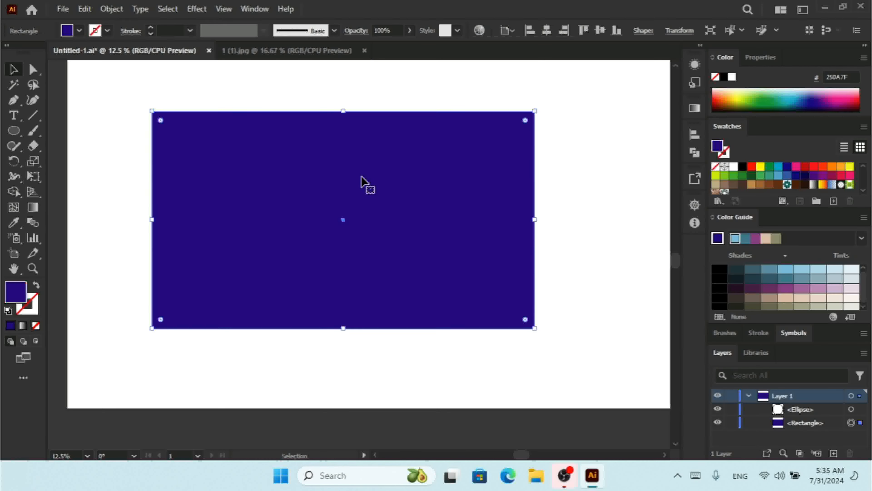
left_click(366, 157)
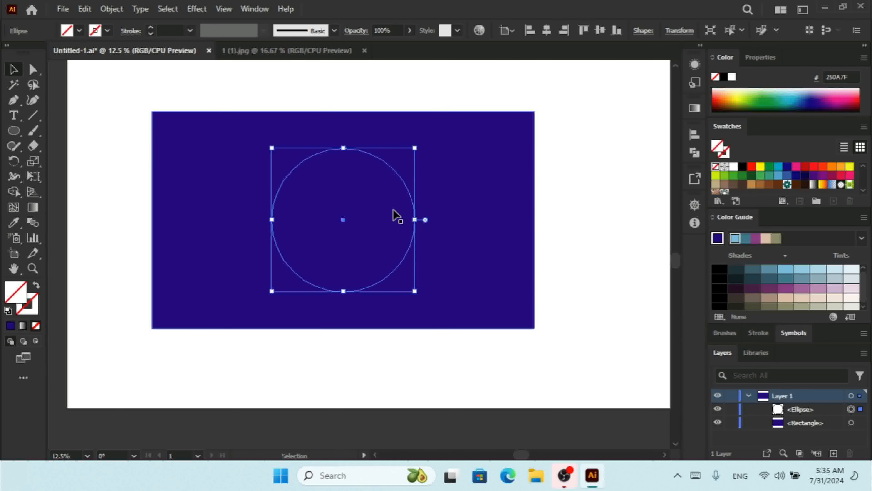
left_click(777, 100)
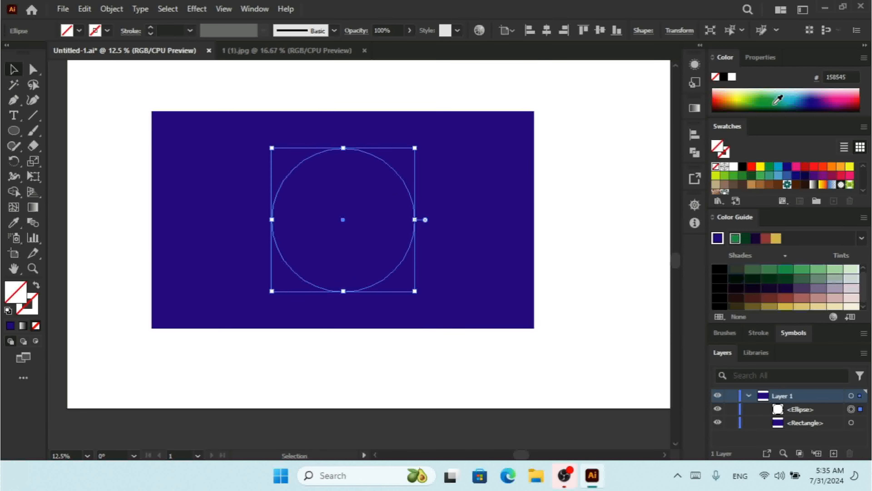
left_click(819, 97)
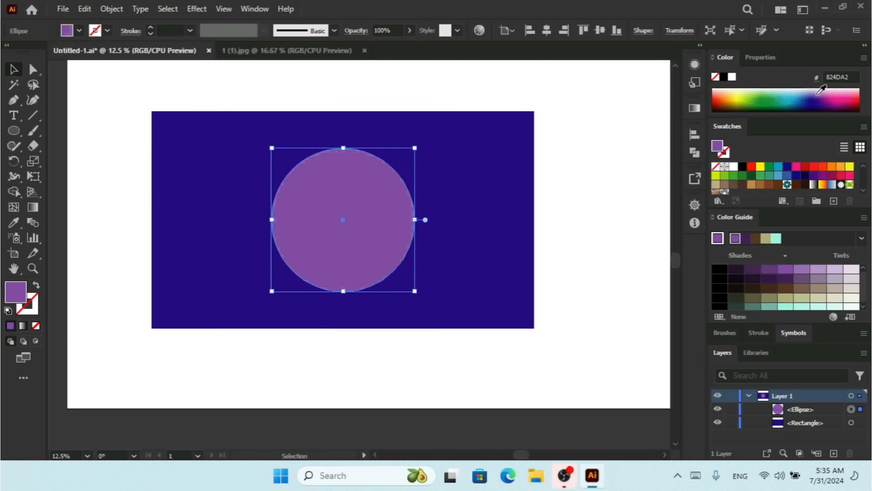
left_click(798, 100)
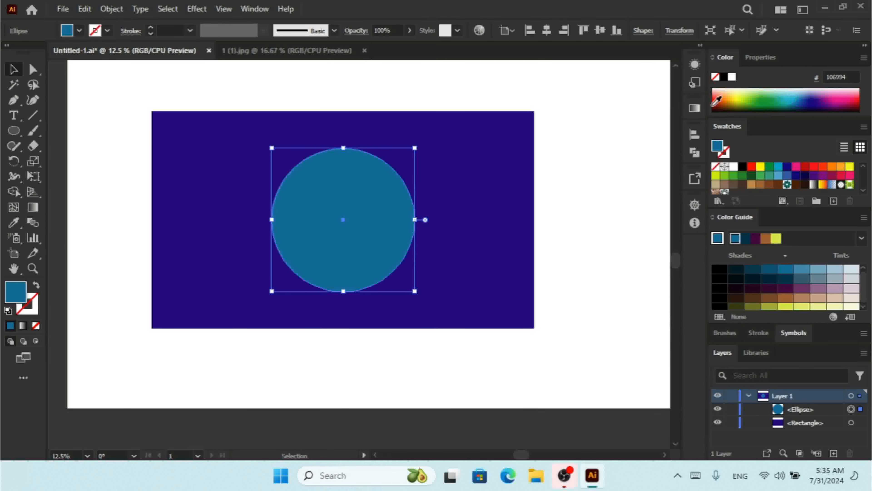
left_click(747, 90)
Bring the dark blue rectangle to the front, above the yellow-green circle
left_click(536, 187)
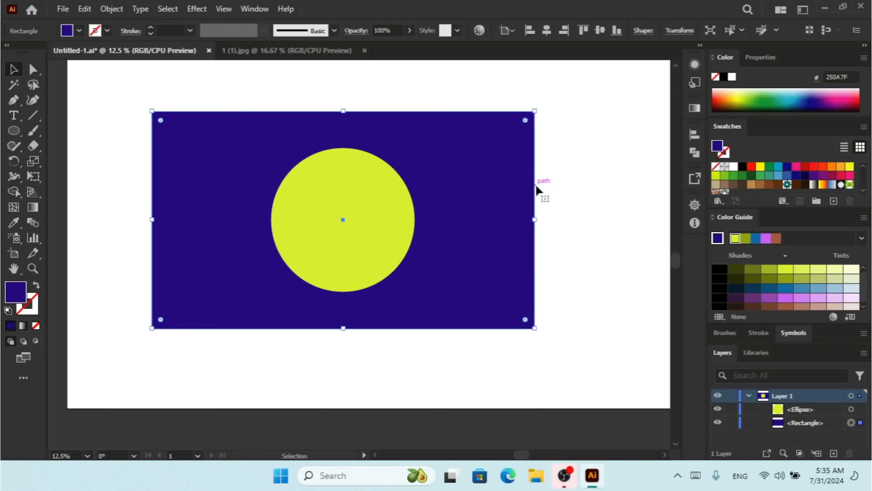
right_click(482, 186)
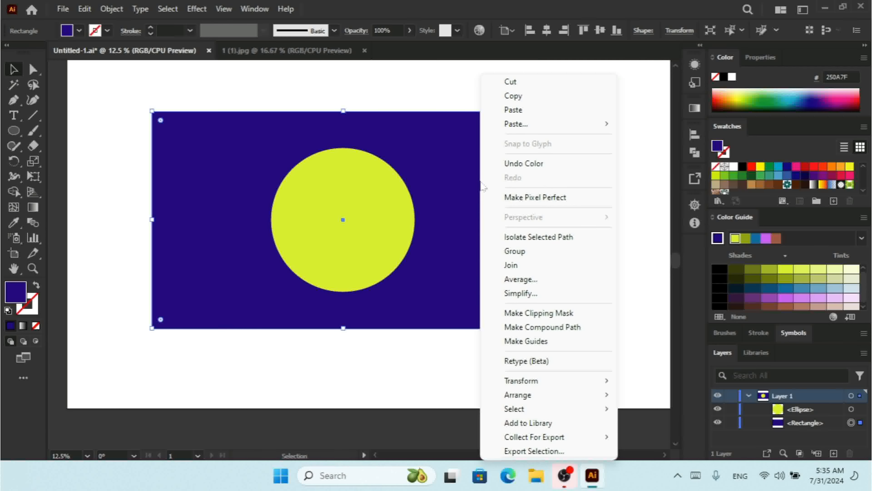
mouse_move(596, 400)
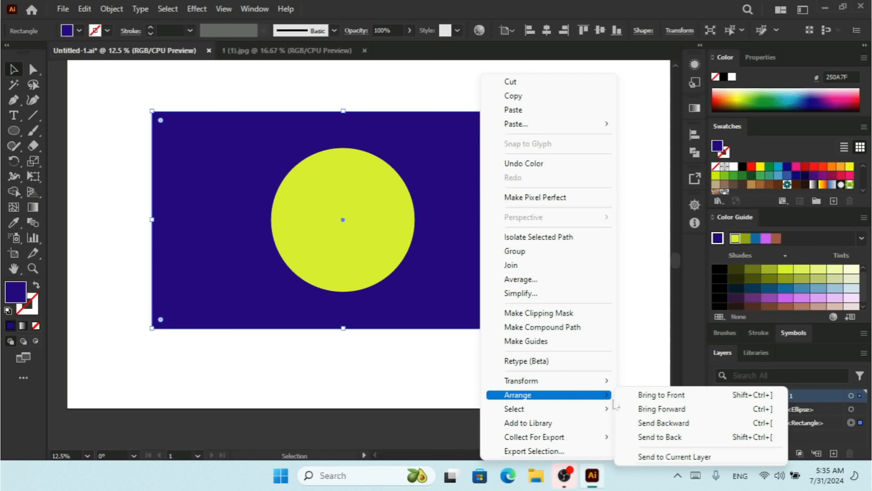
left_click(661, 398)
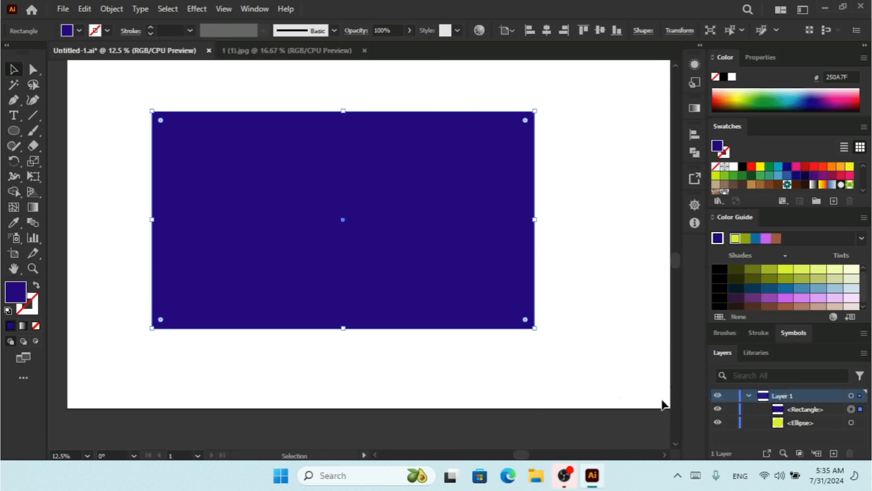
left_click(578, 124)
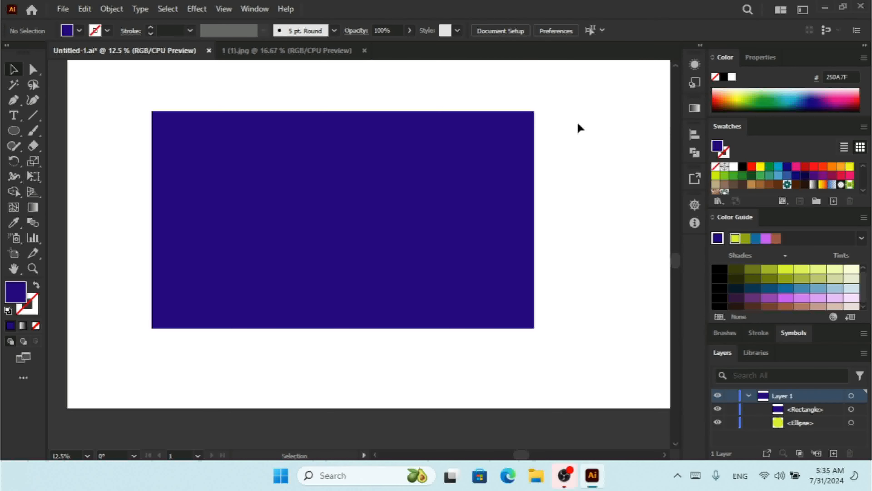
Select both shapes and make a clipping mask with the rectangle as the mask
key("ctrl+a")
right_click(347, 168)
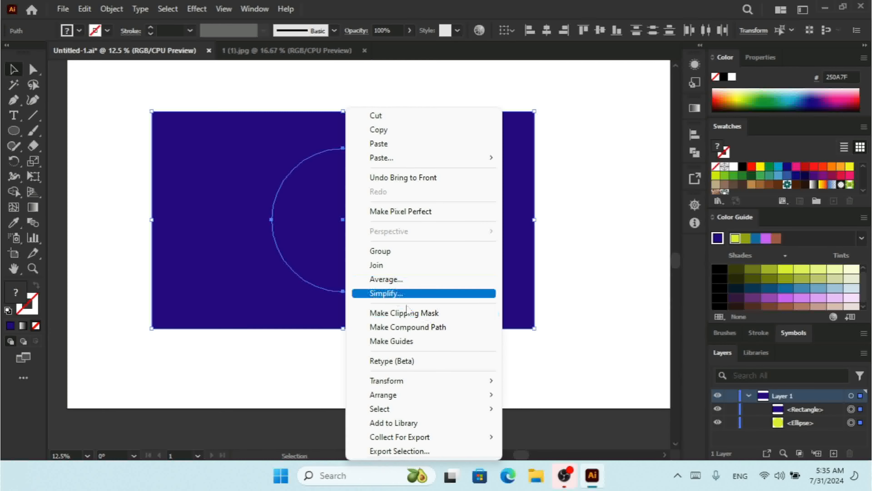
left_click(425, 313)
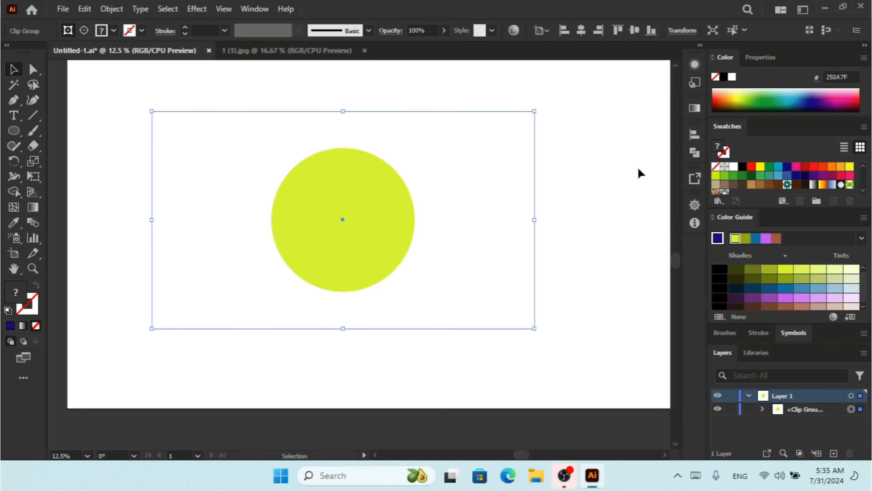
left_click(639, 171)
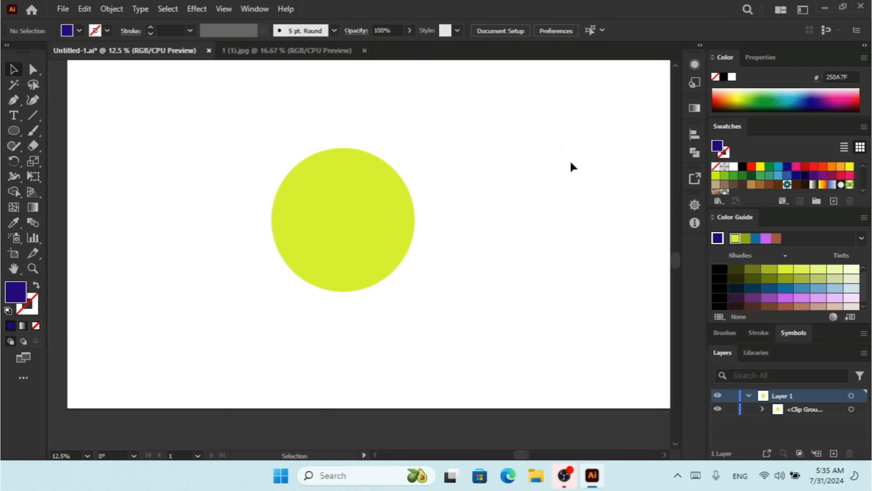
Expand the new clip group and target the rectangle to examine its masking outline around the circle
left_click(762, 409)
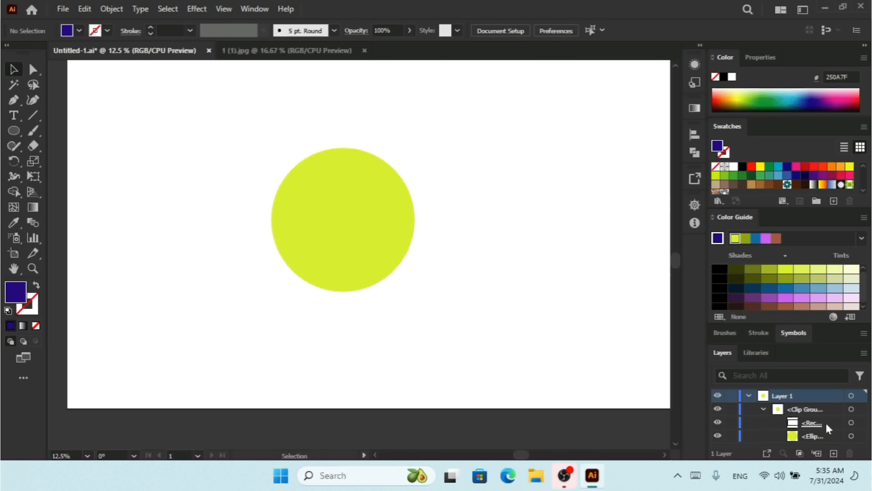
left_click(852, 423)
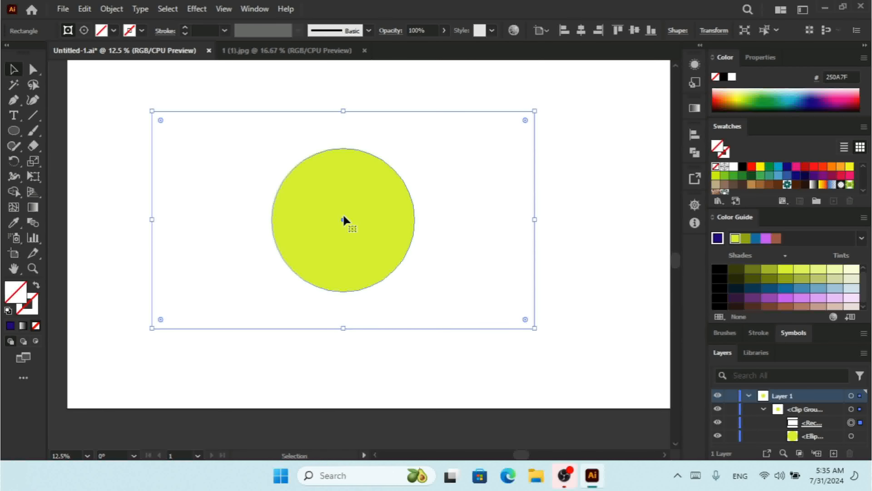
left_click(573, 170)
Undo the clipping mask and move the rectangle down so its upper edge touches the bottom of the circle
key("ctrl+z")
left_click(565, 182)
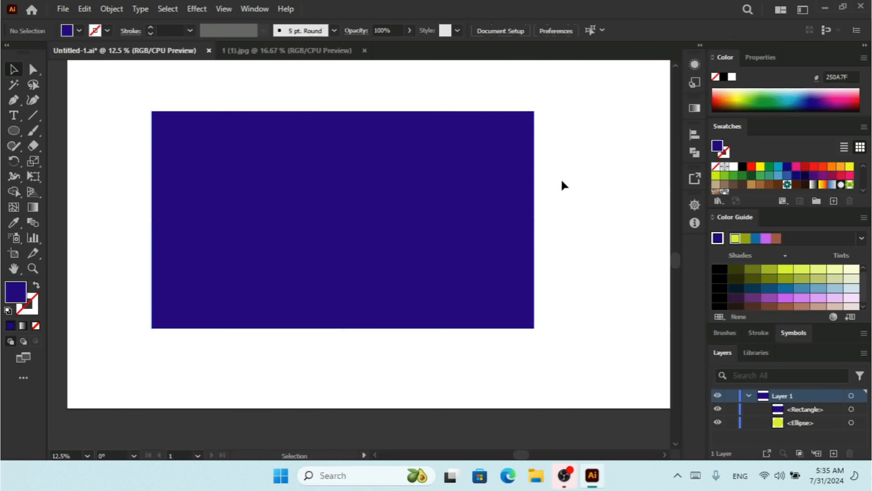
left_click_drag(481, 175, 424, 345)
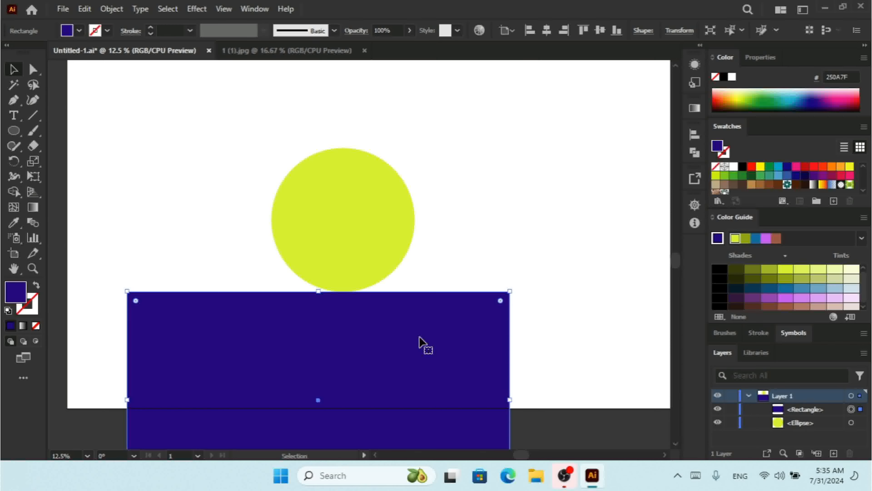
Remove the dark blue rectangle from the artboard and move the yellow-green circle to the artboard's upper left
key("Delete")
key("ctrl+z")
key("Delete")
left_click_drag(340, 223, 228, 156)
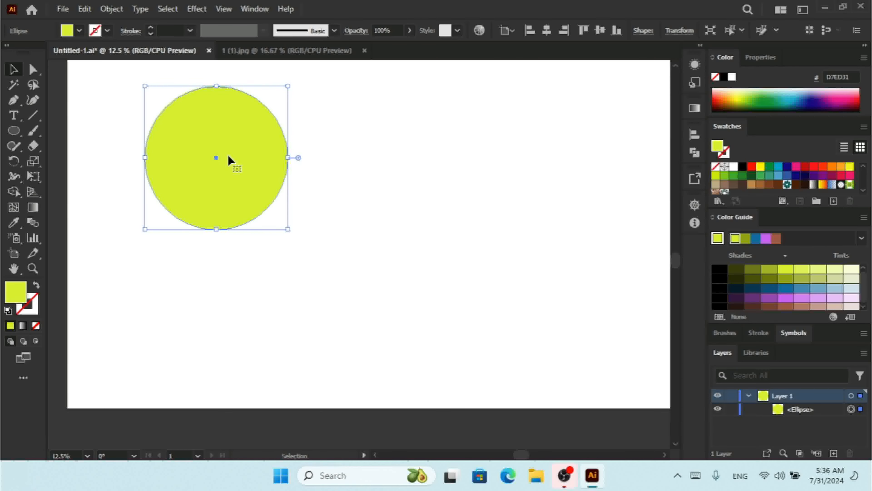
Draw a second, larger circle to the lower right of the yellow-green one and fill it with magenta pink F0047F
right_click(17, 133)
left_click(72, 161)
left_click_drag(460, 268, 510, 306)
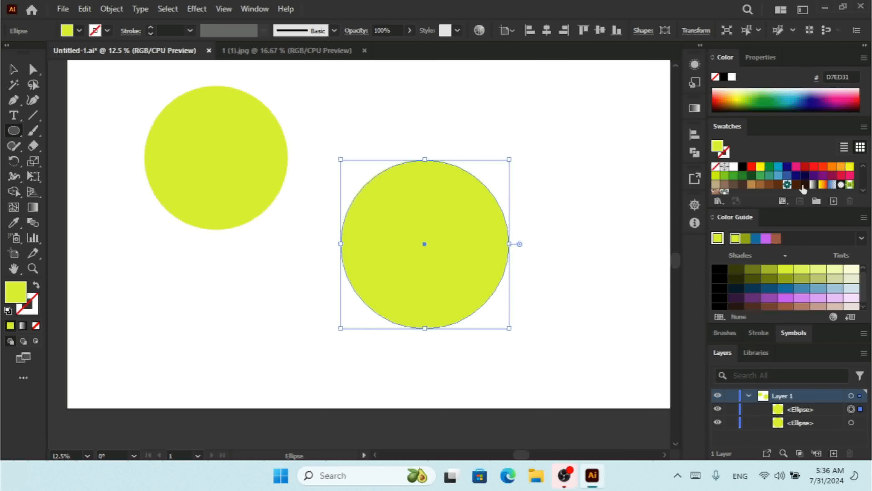
left_click(796, 166)
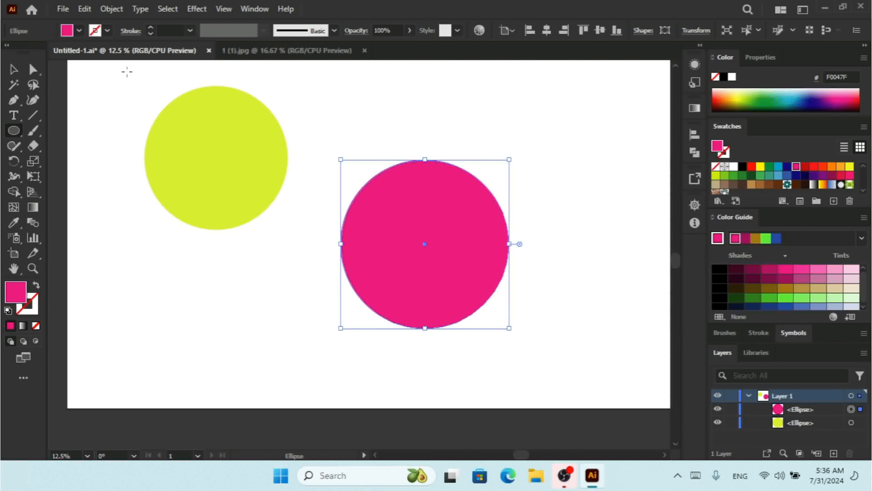
Shift the yellow-green circle slightly right and paste the dark blue rectangle in front, positioned over most of both circles
left_click(13, 70)
left_click_drag(232, 167, 255, 168)
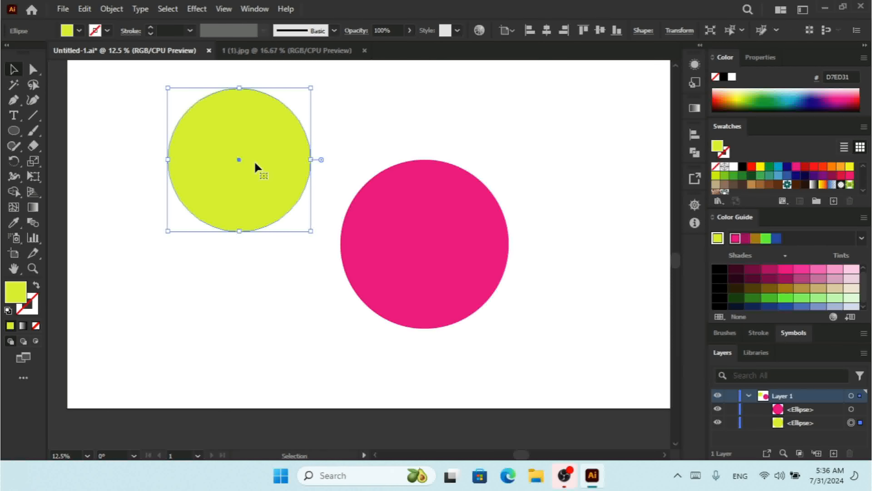
key("ctrl+v")
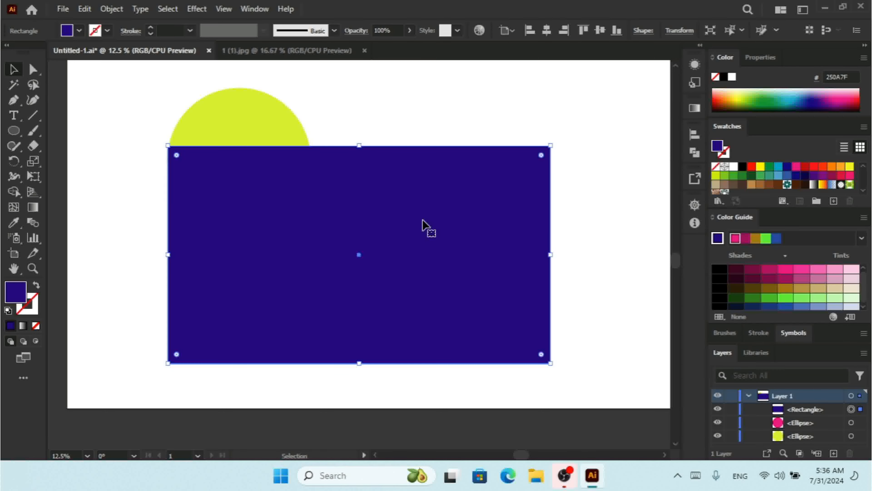
left_click_drag(423, 220, 416, 184)
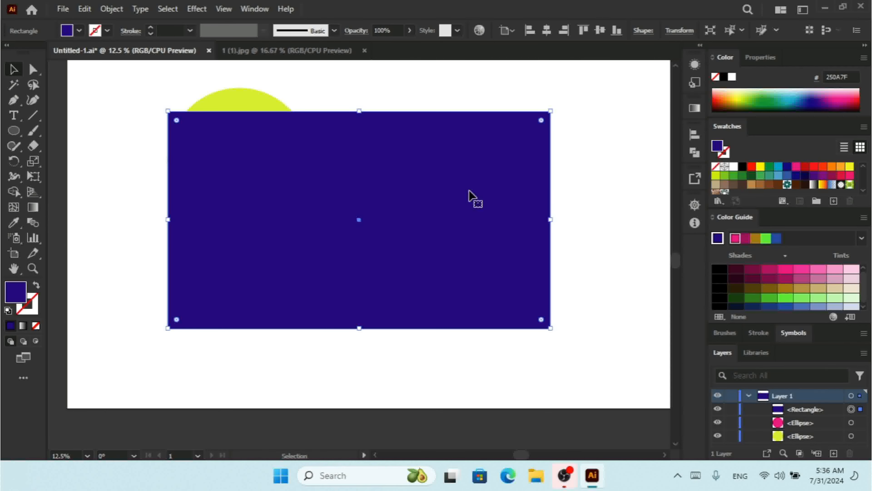
left_click_drag(469, 189, 469, 175)
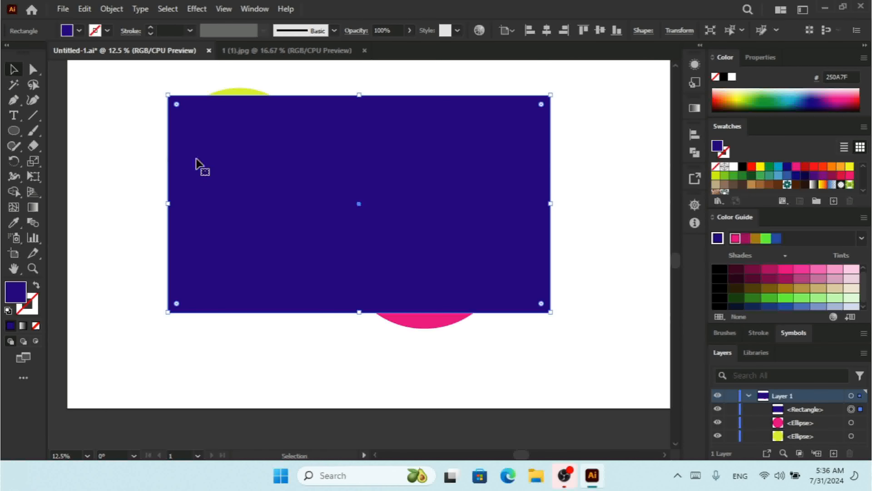
Select the rectangle and both circles and make a clipping mask from them
left_click_drag(110, 77, 580, 338)
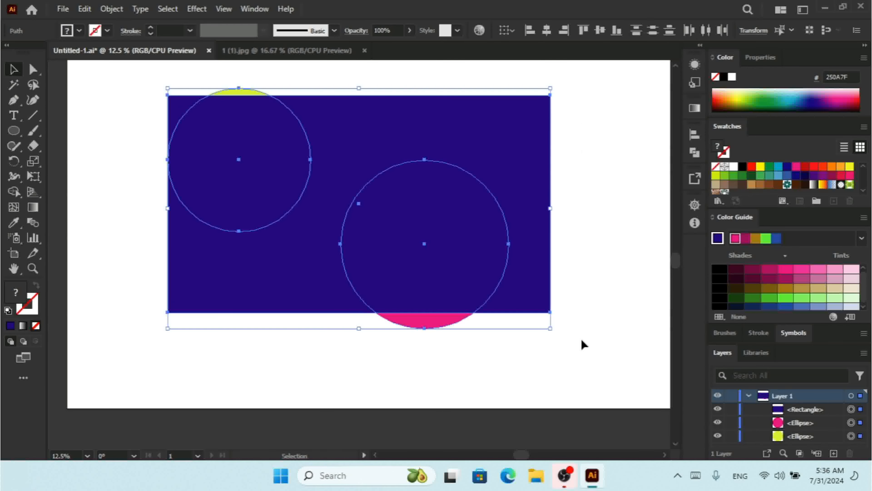
right_click(345, 159)
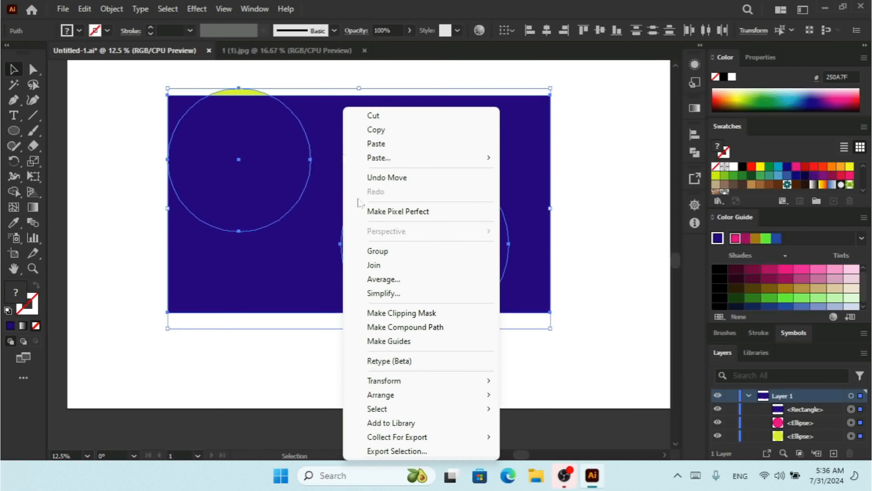
left_click(424, 313)
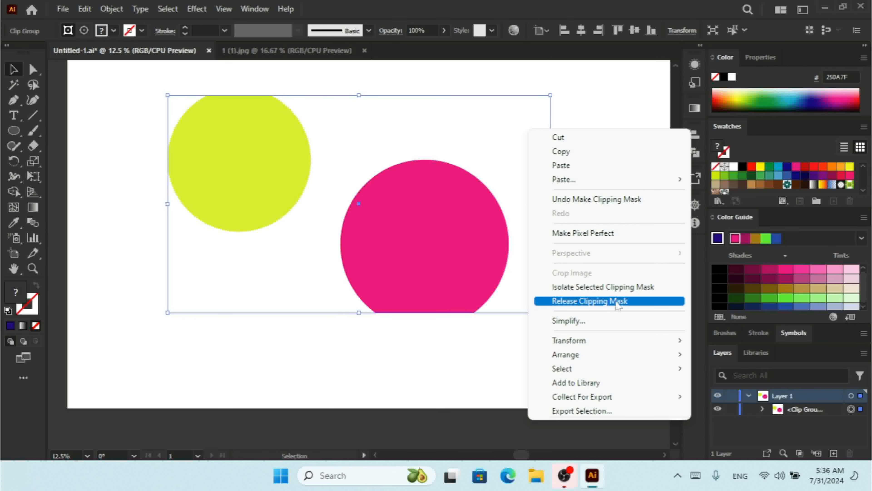
Switch the clip group to editing its contents and move both circles slightly down inside the mask
left_click(112, 10)
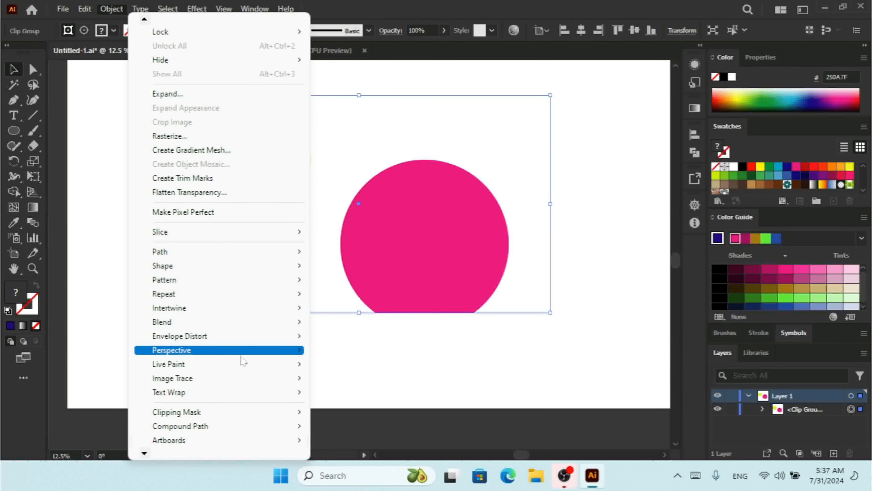
mouse_move(261, 419)
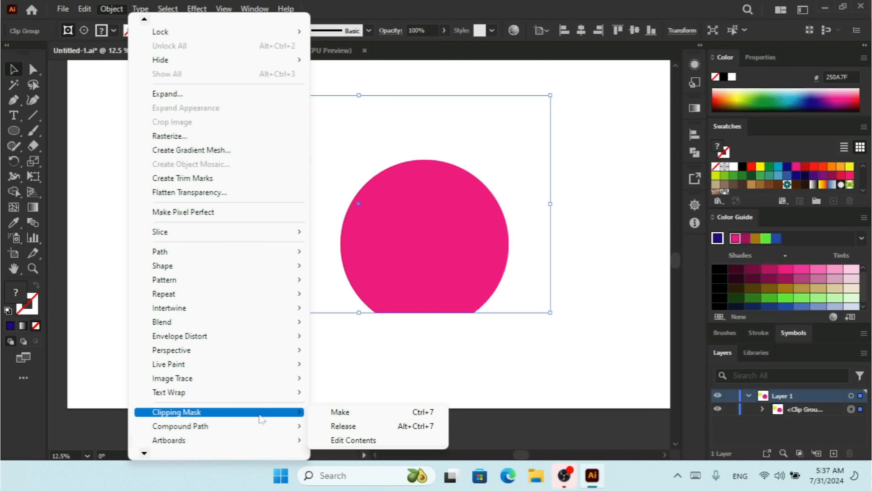
left_click(367, 440)
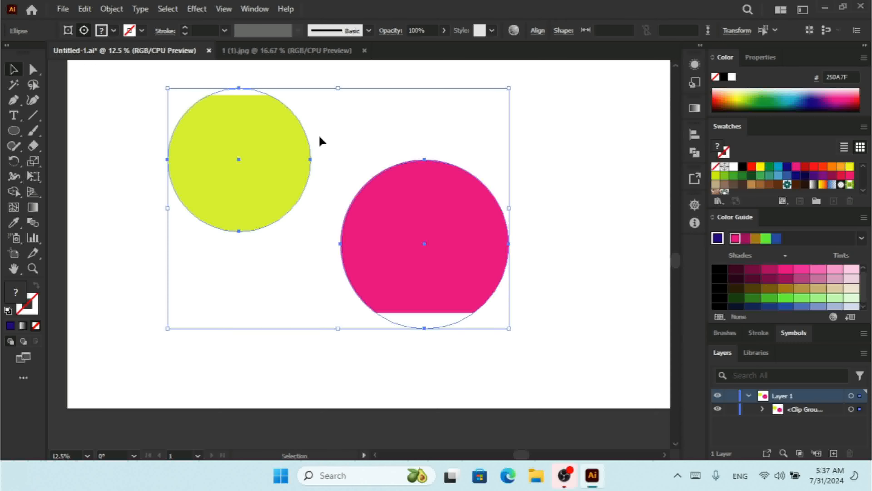
mouse_move(239, 140)
left_mouse_down()
mouse_move(238, 194)
mouse_move(237, 143)
left_mouse_up()
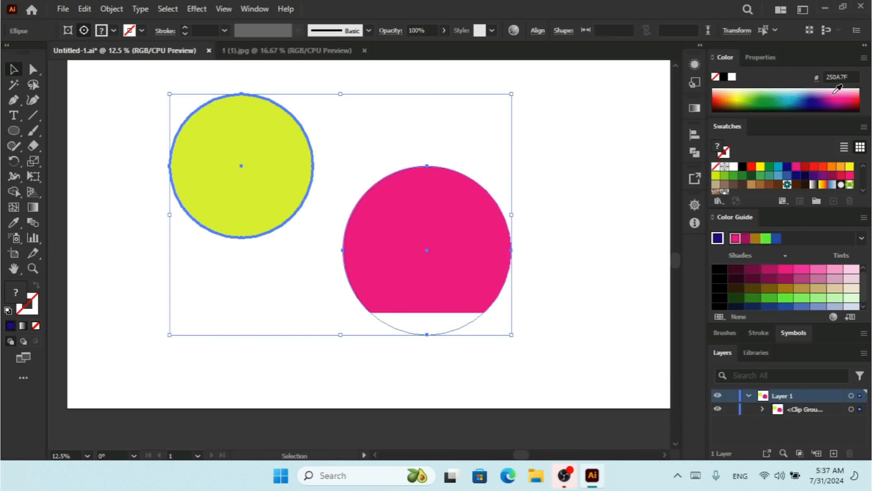
Recolour both clipped circles green 219730 and reposition them inside the mask, with only the larger circle cut off at its bottom
left_click(830, 94)
left_click_drag(828, 95, 770, 97)
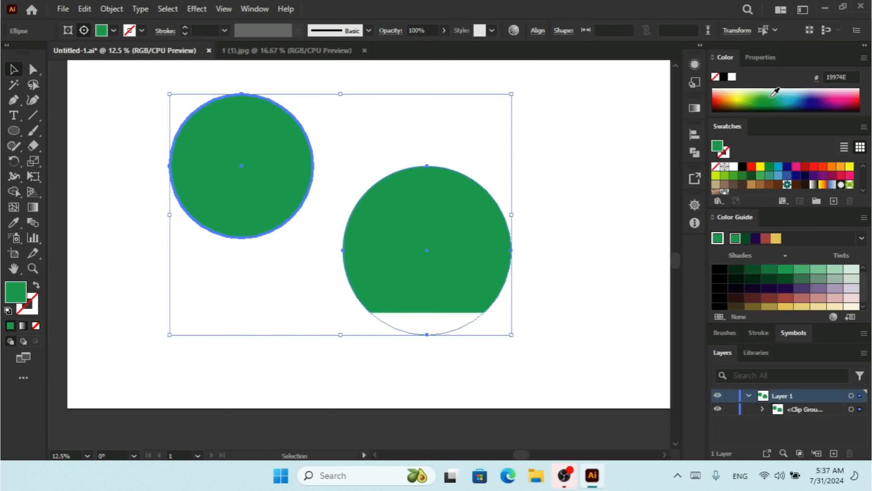
mouse_move(428, 249)
left_mouse_down()
mouse_move(388, 261)
mouse_move(435, 246)
left_mouse_up()
left_click(766, 92)
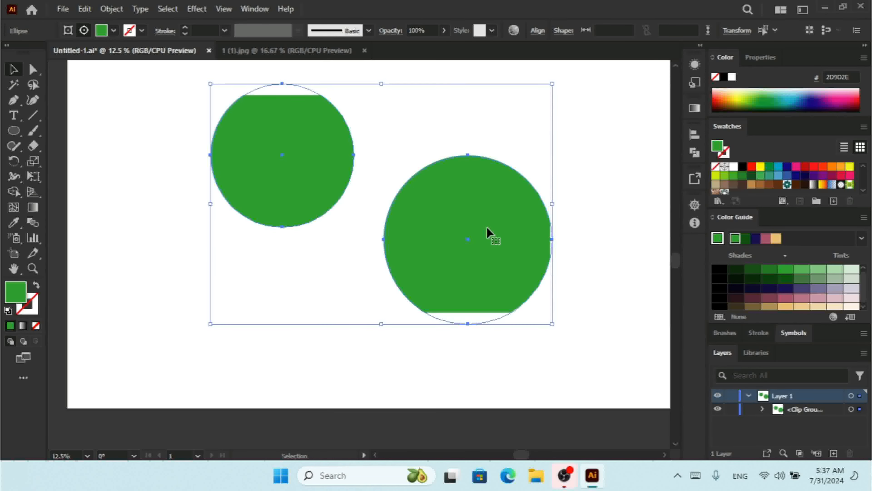
left_click_drag(489, 233, 409, 285)
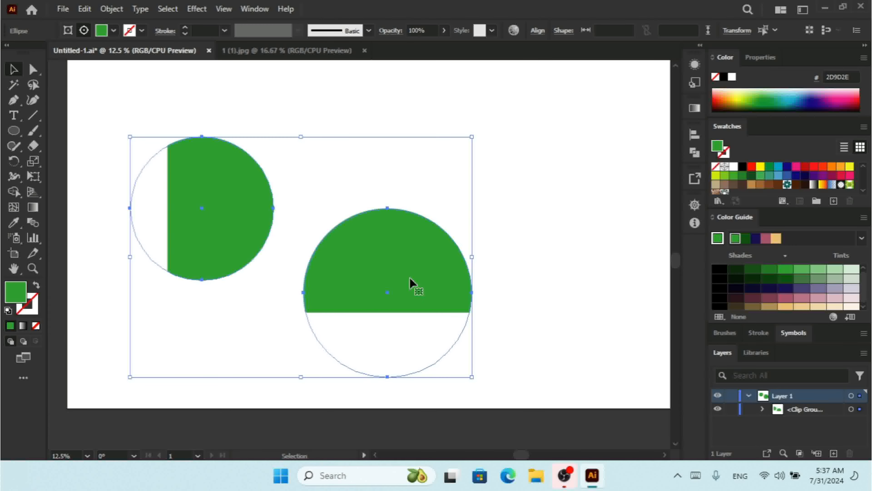
left_click(757, 102)
left_click_drag(380, 311, 416, 287)
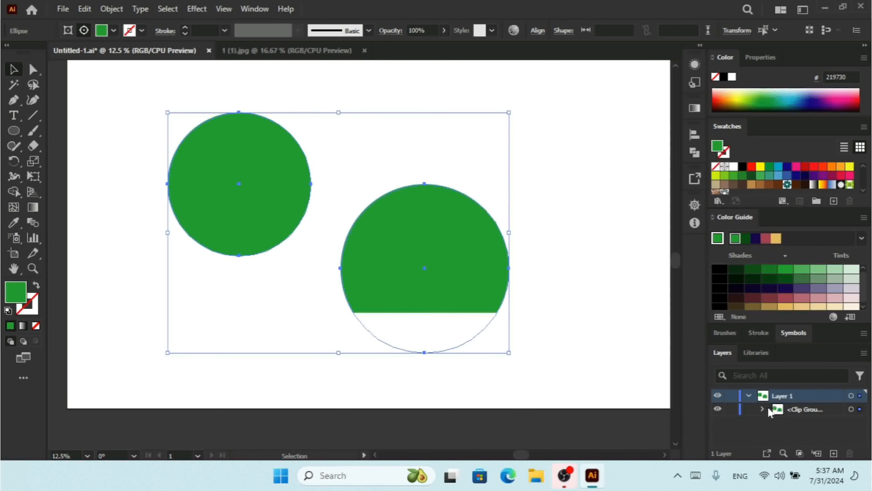
Expand the clip group, target only the larger circle and fill it with dark green 1B7E2A
left_click(762, 409)
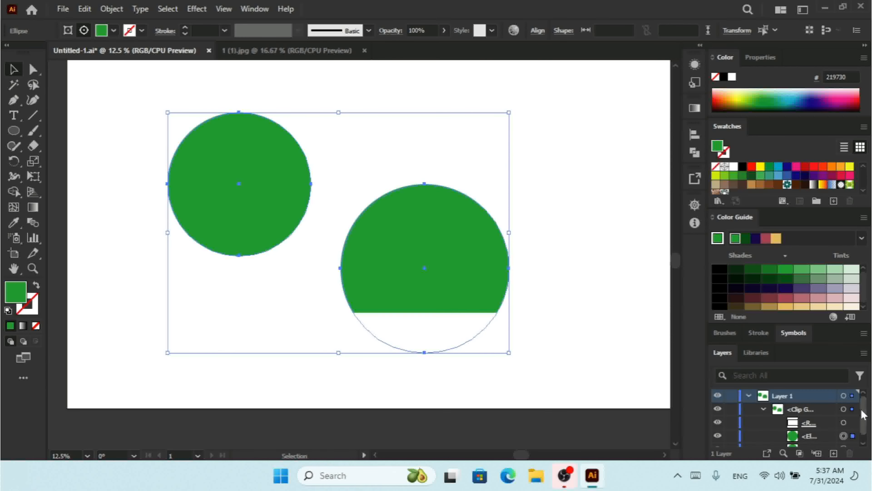
scroll(864, 426, "down", 1)
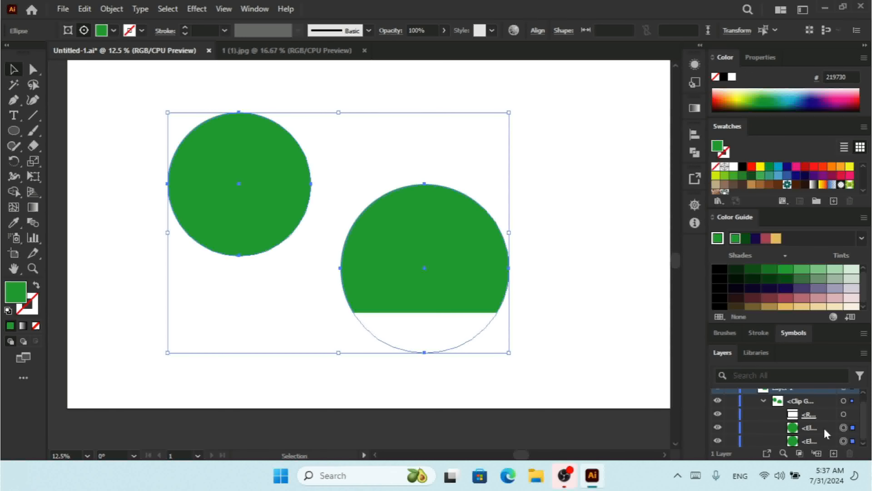
left_click(843, 428)
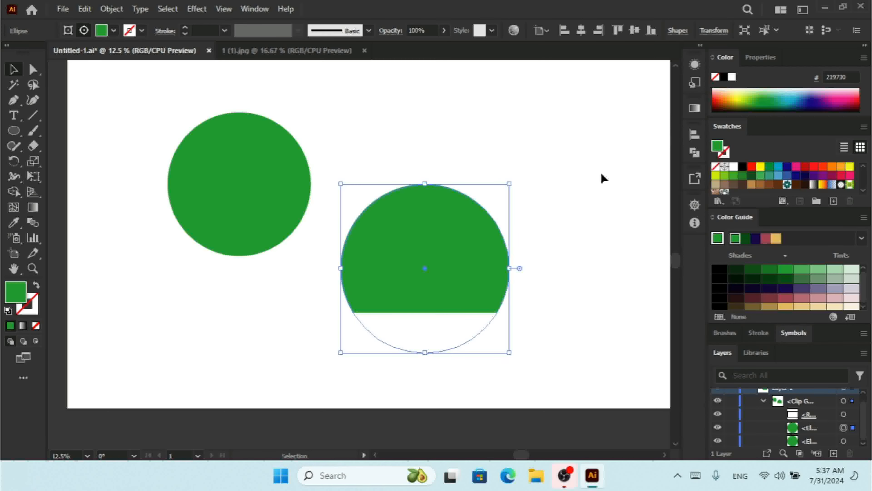
left_click(758, 97)
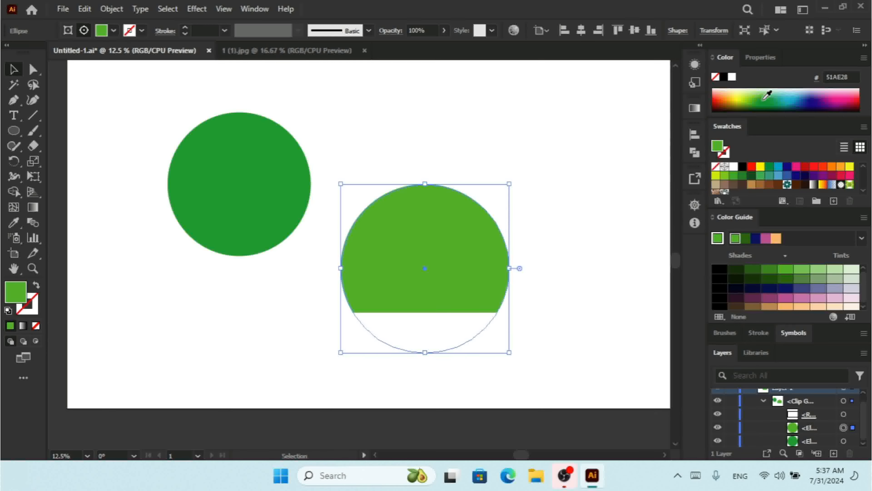
left_click(788, 98)
left_click(725, 88)
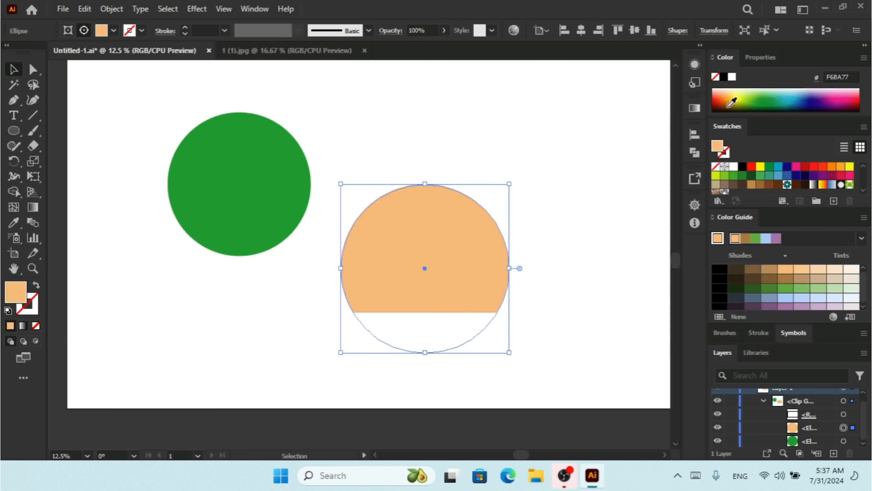
left_click(758, 103)
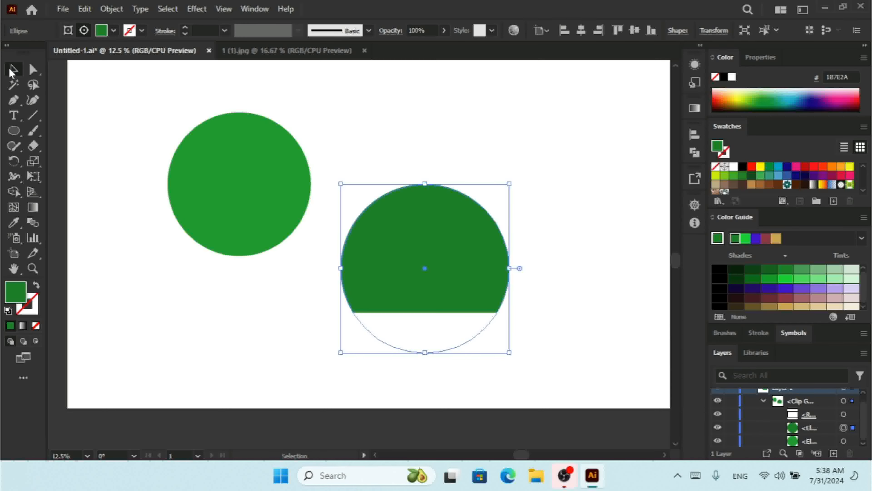
Select the whole clip group and delete it to empty the artboard
left_click(382, 178)
left_click_drag(596, 117, 140, 351)
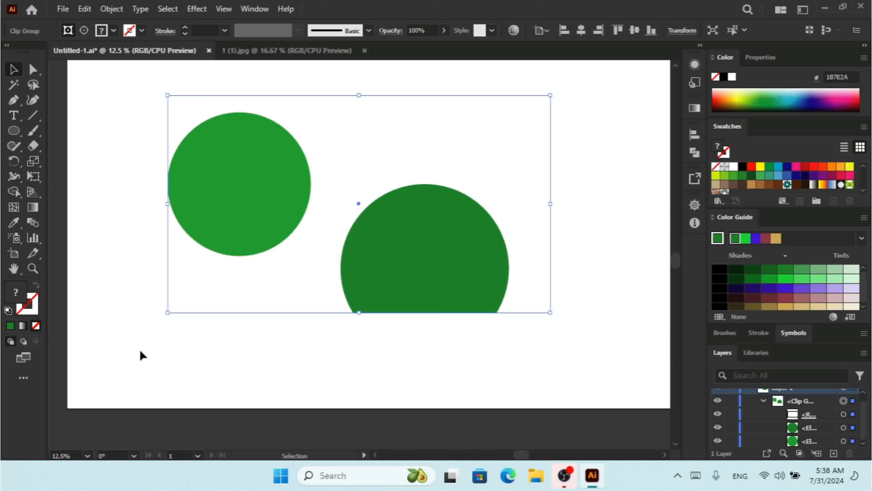
key("Delete")
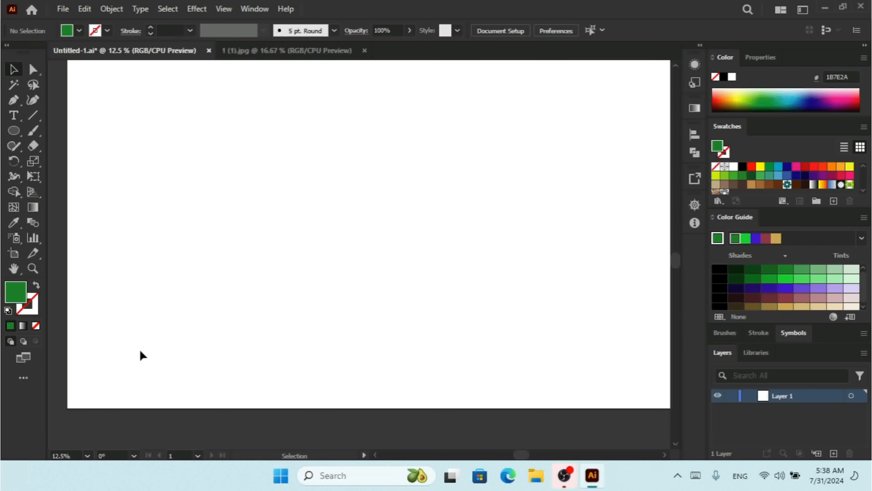
Draw a small dark green circle at the artboard's upper left and place four copies of it across the middle
left_click(17, 131)
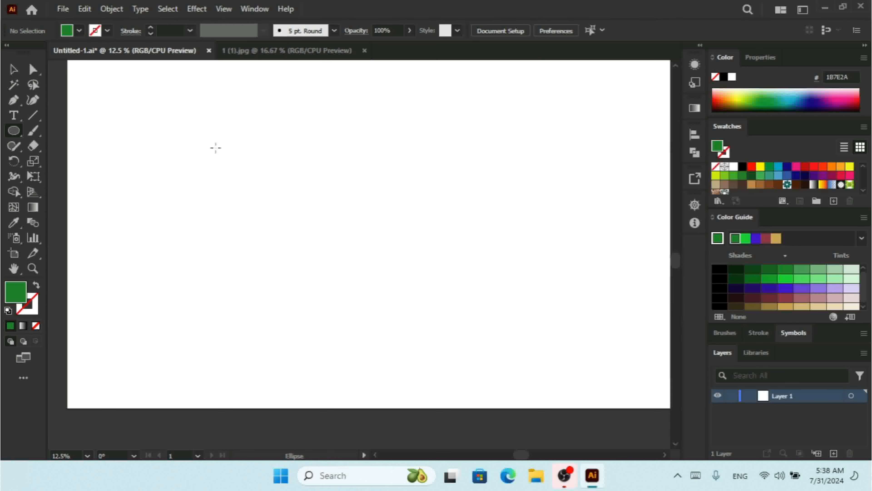
mouse_move(196, 171)
left_mouse_down()
mouse_move(236, 222)
mouse_move(247, 221)
left_mouse_up()
left_click(11, 70)
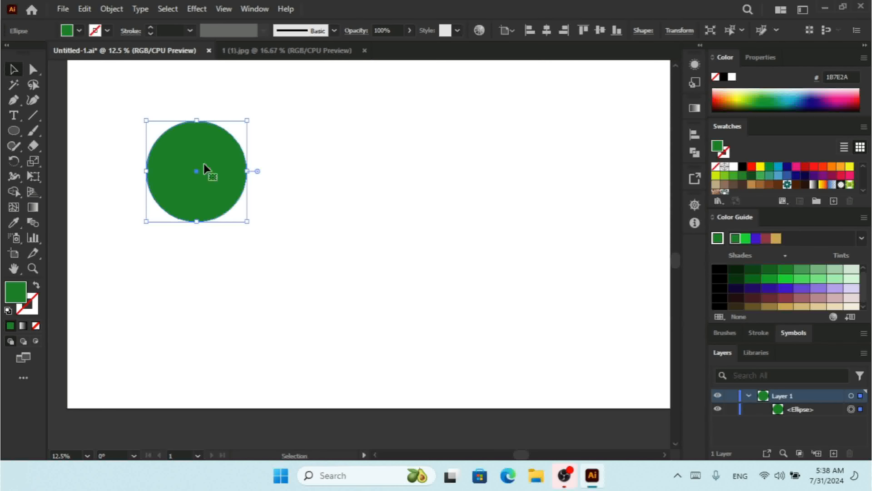
left_click_drag(208, 171, 468, 281)
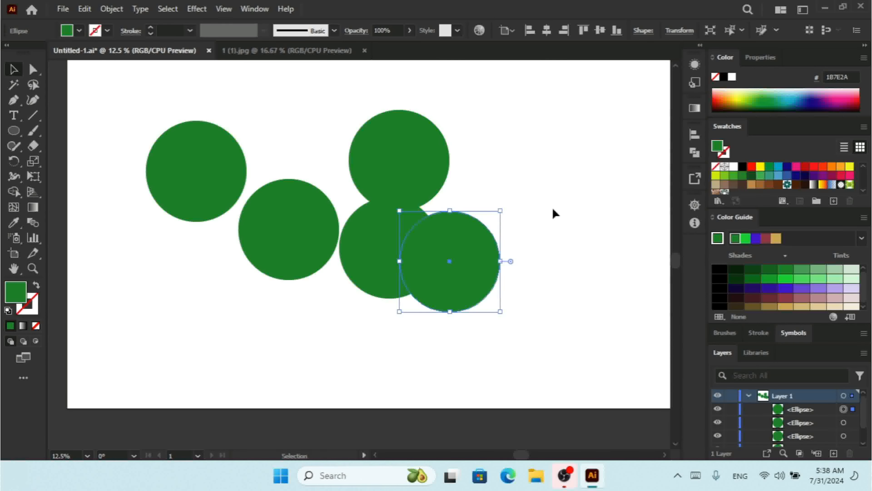
left_click(536, 168)
Fill the lower-middle circle with light green and the circle directly above it with red FF0001
left_click(390, 287)
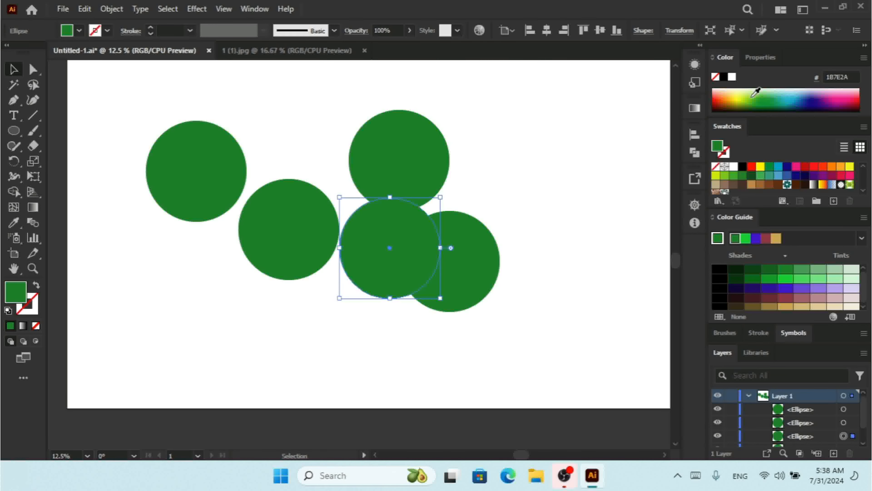
left_click(756, 92)
left_click(433, 147)
left_click(754, 99)
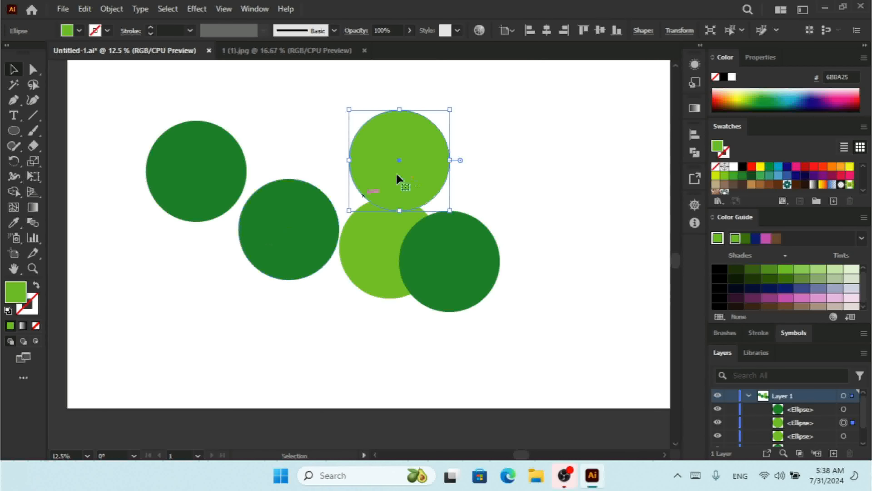
left_click(752, 166)
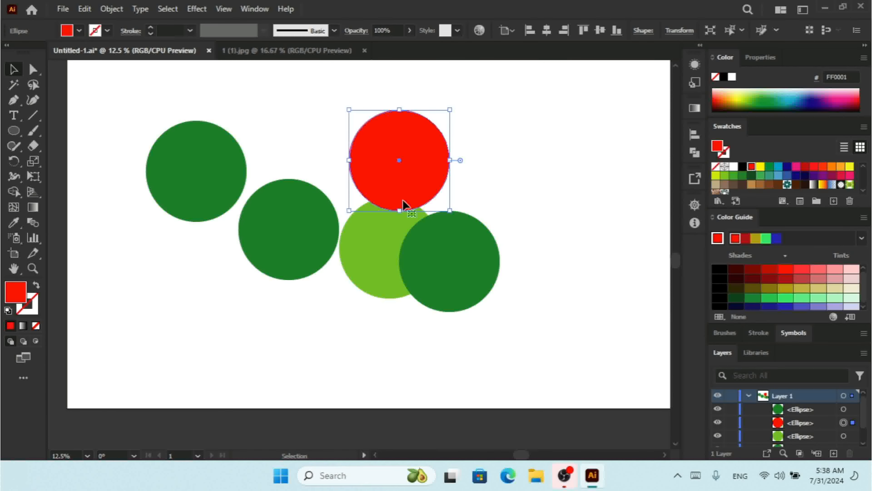
Fill the circle next to the upper-left one with dark blue, and select the upper-left circle
left_click(300, 225)
left_click(814, 167)
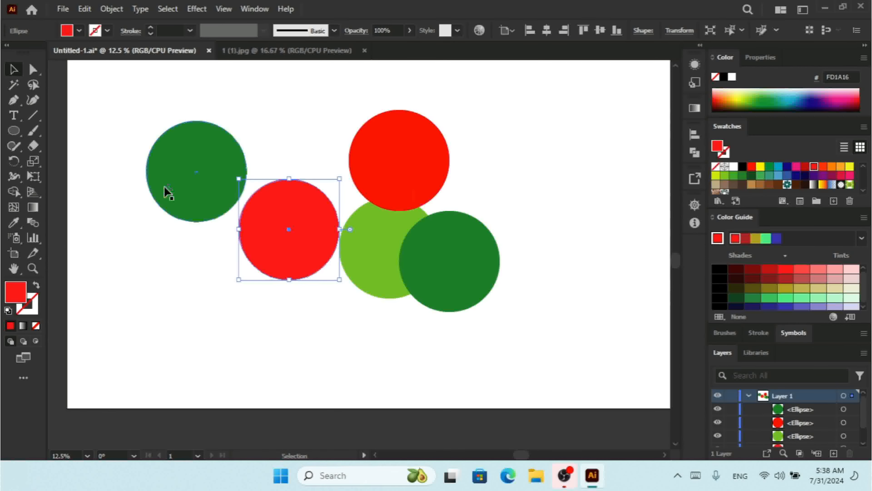
left_click(179, 175)
left_click(287, 225)
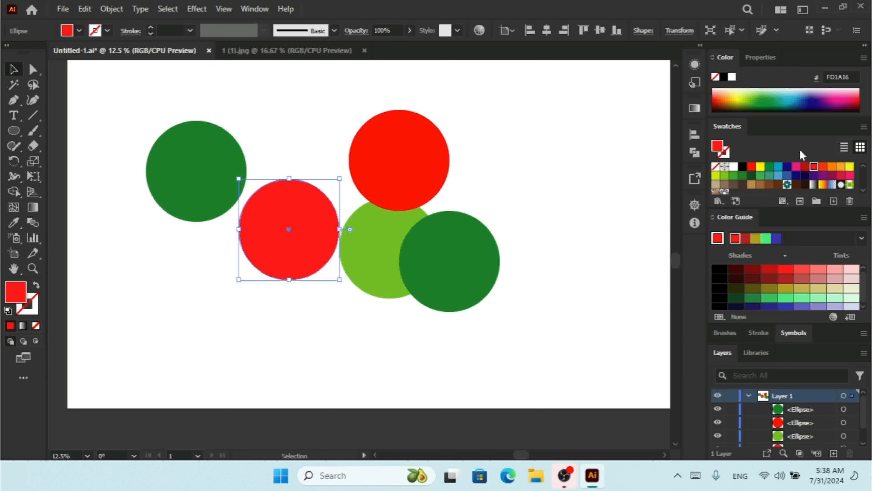
left_click(788, 169)
left_click(188, 176)
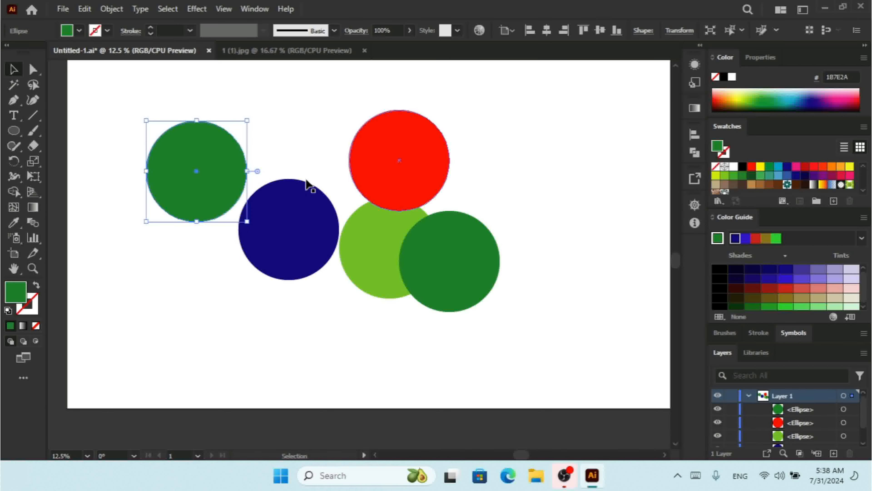
Fill the upper-left circle with yellow and move it slightly toward the dark blue circle so the two overlap
left_click(850, 166)
left_click_drag(217, 190, 238, 199)
left_click(155, 331)
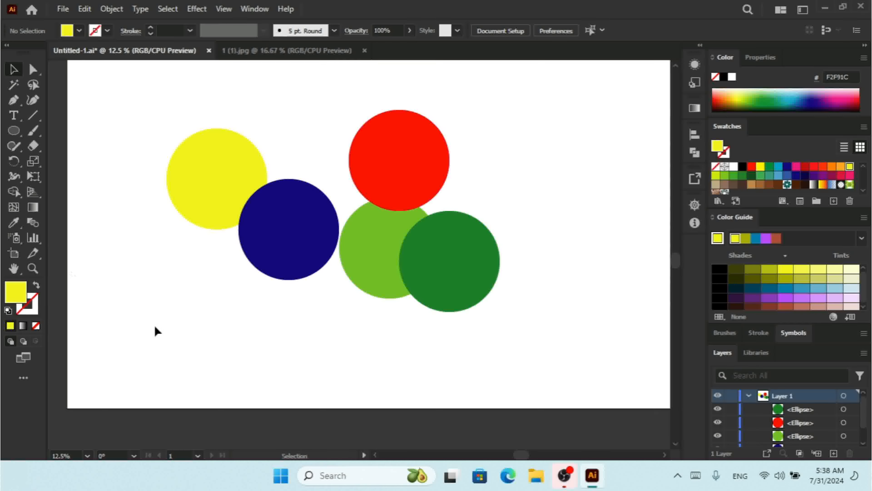
Draw a large yellow hexagon and place it over the middle of the five circles
left_click(13, 132)
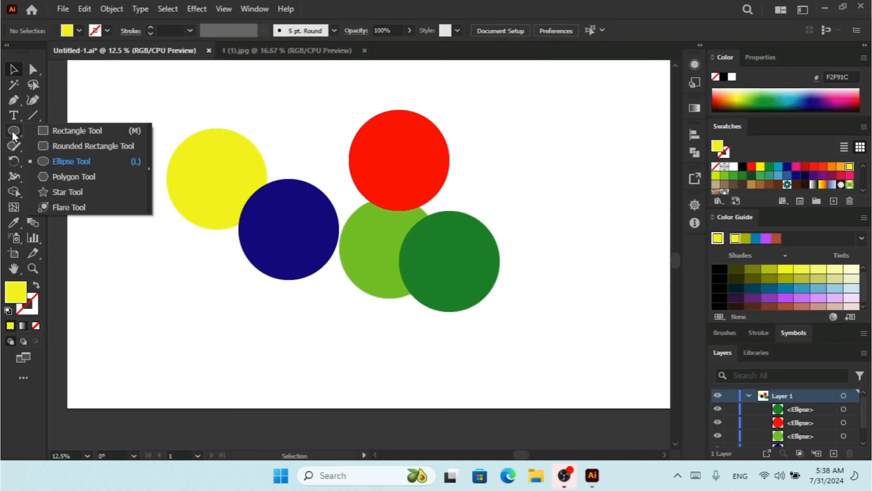
left_click(83, 180)
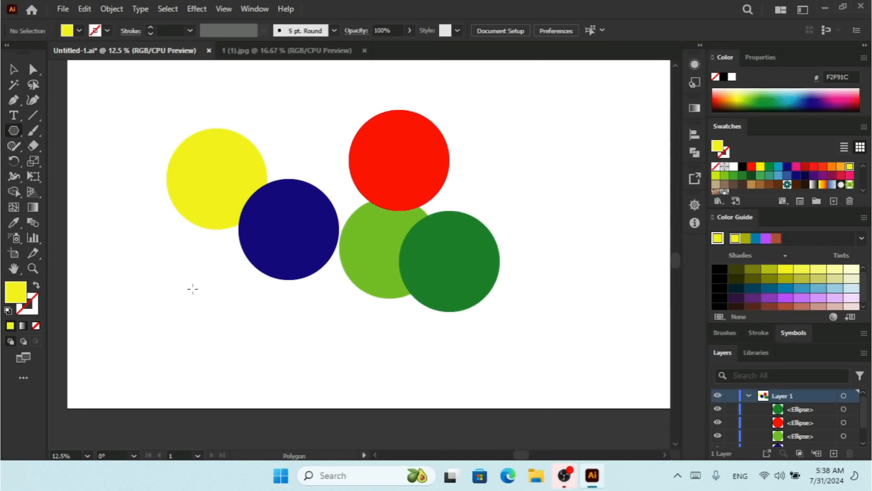
left_click_drag(193, 288, 290, 394)
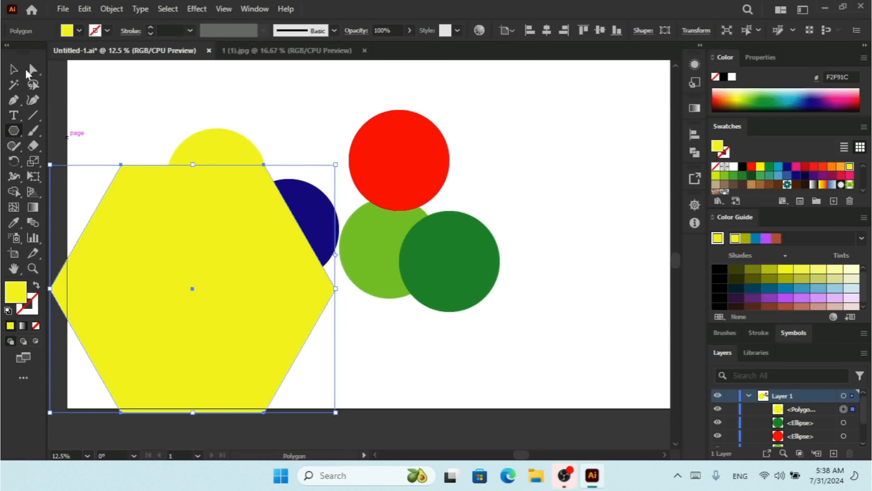
left_click(13, 69)
left_click_drag(242, 295, 375, 229)
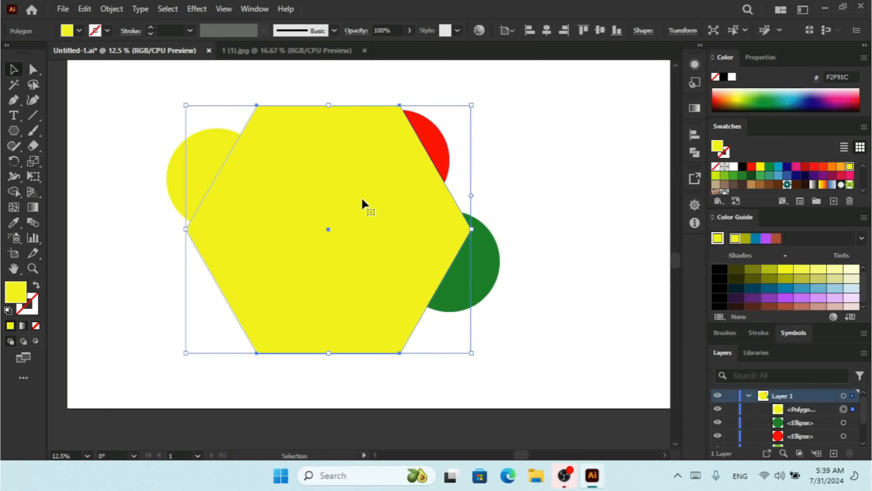
left_click_drag(362, 200, 382, 197)
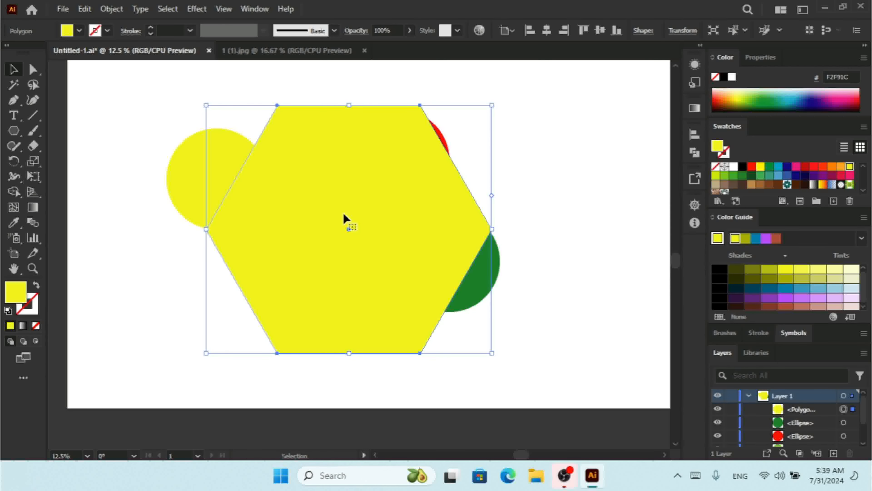
Select the hexagon with all the circles and make a clipping mask from them
key("ctrl+a")
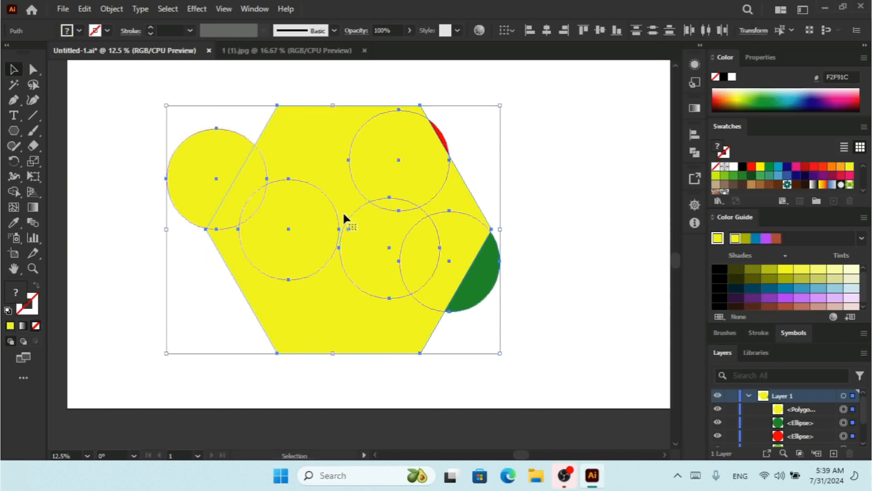
right_click(340, 201)
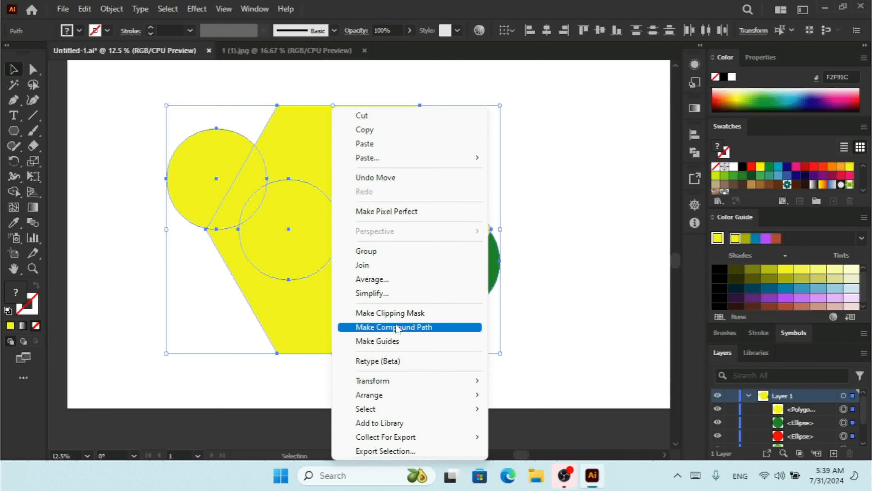
left_click(394, 313)
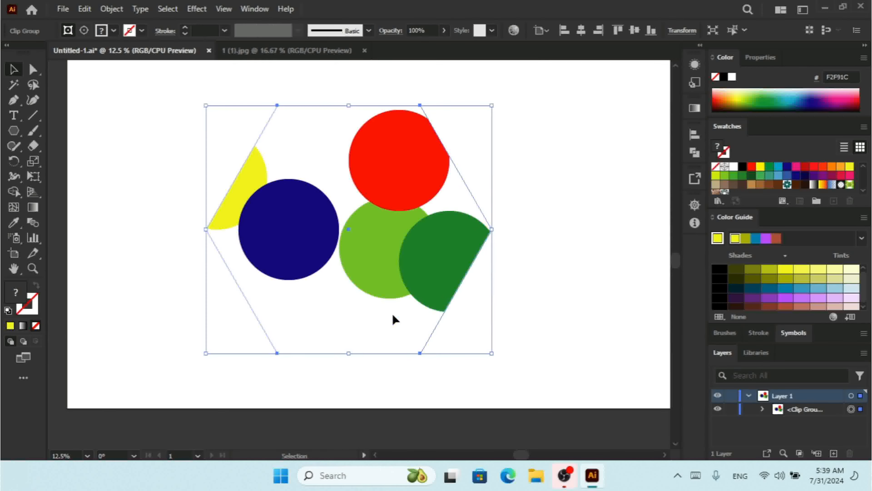
left_click(543, 179)
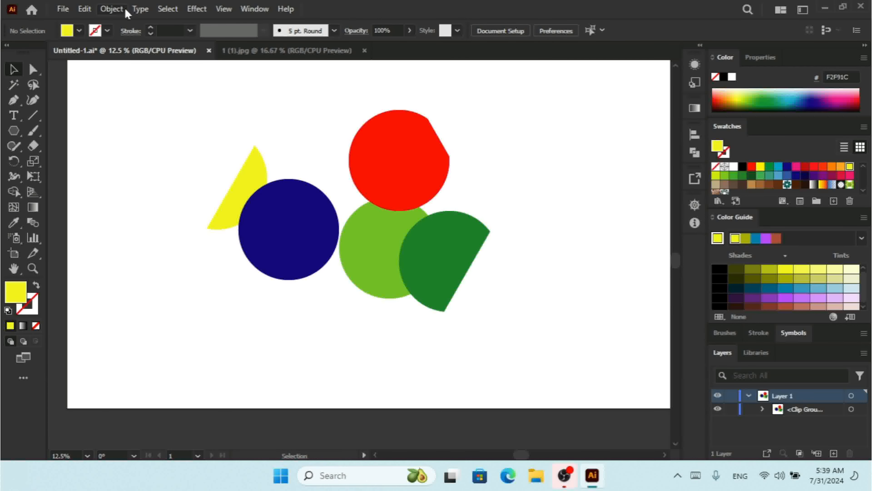
Copy the portrait photo from 1 (1).jpg, and delete the clipped circles in Untitled-1.ai
left_click(279, 58)
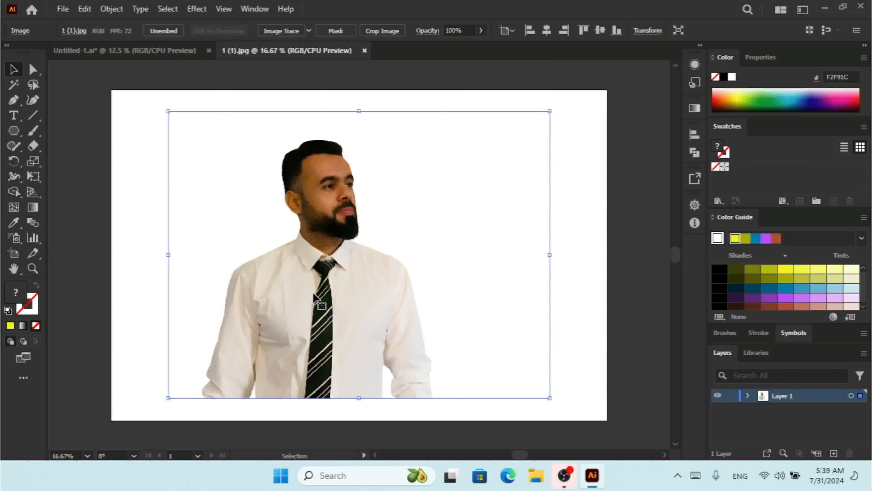
left_click(170, 52)
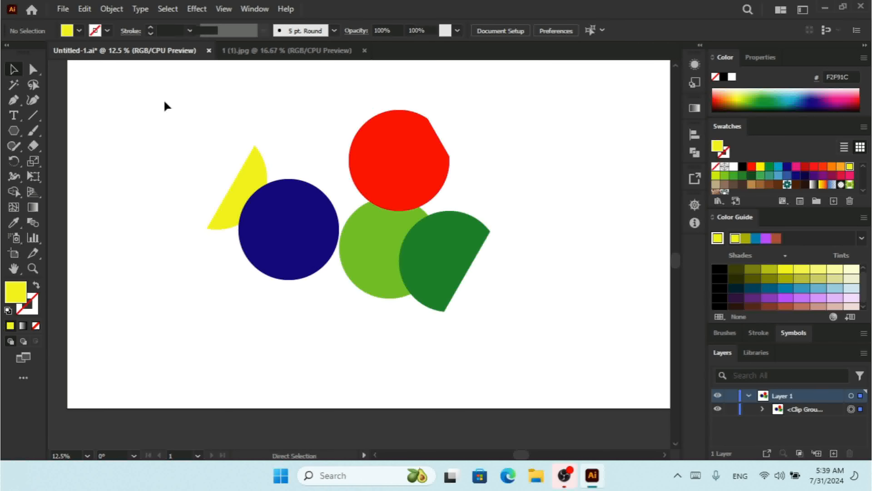
key("ctrl+a")
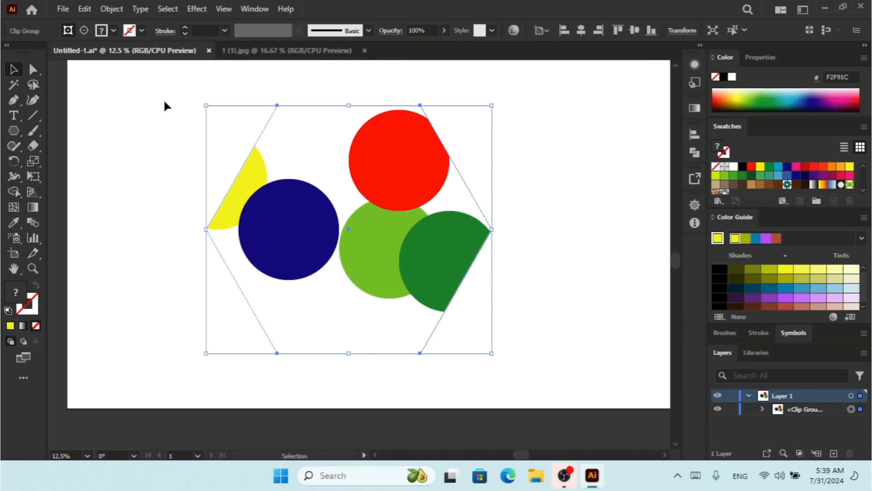
key("Delete")
Draw a yellow rounded rectangle about 1774 by 1065 px mid-artboard and increase its corner radius to about 321 px
left_click(17, 133)
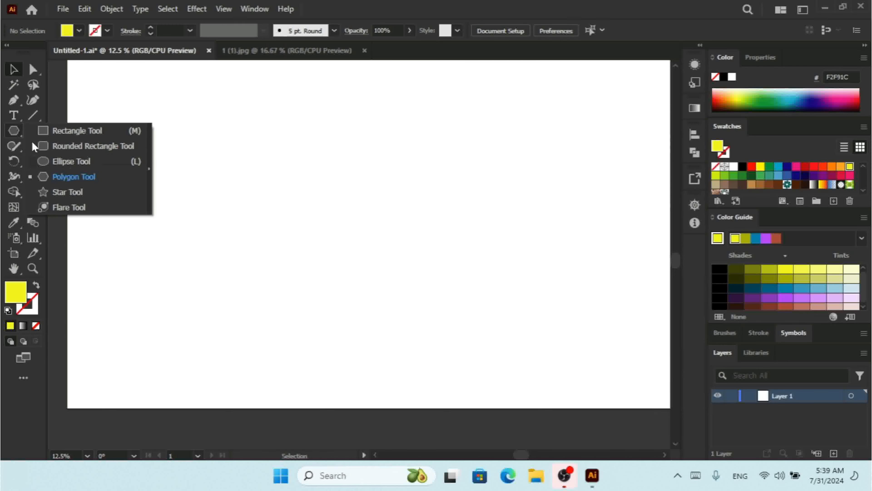
left_click(84, 148)
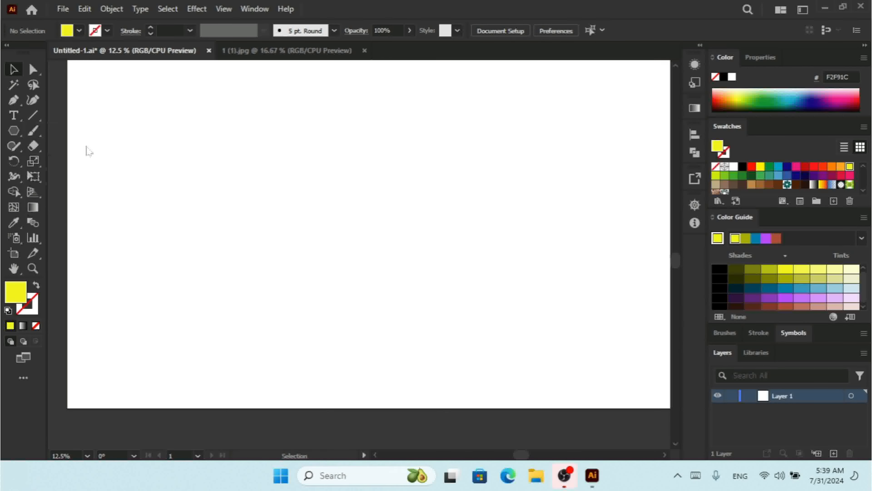
left_click_drag(256, 158, 476, 290)
left_click(33, 69)
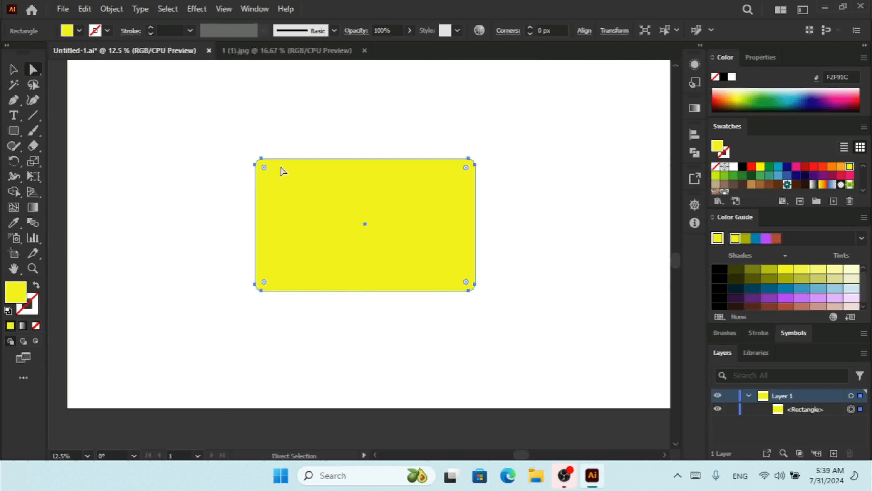
left_click_drag(264, 168, 304, 197)
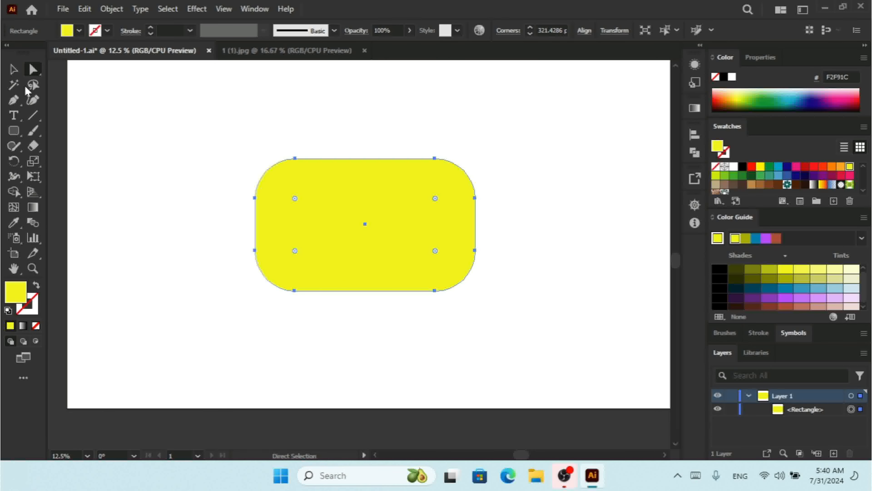
left_click(13, 70)
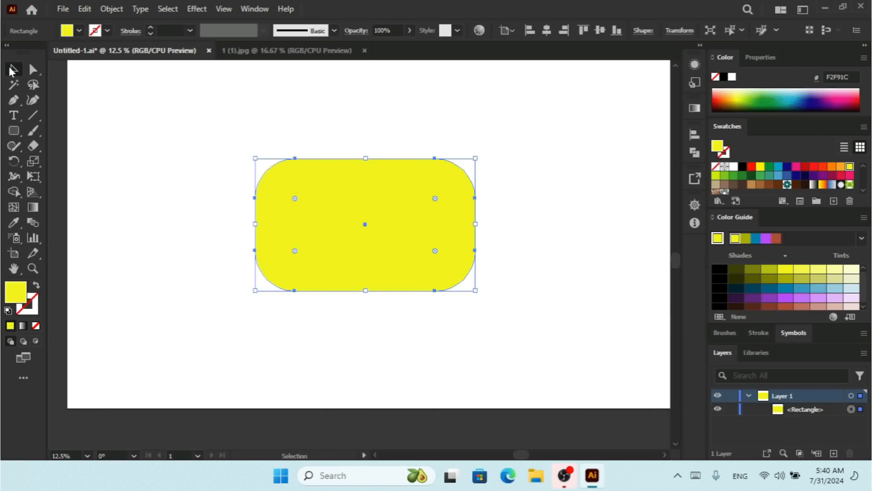
Paste the portrait photo, send it to the back and position it behind the yellow rounded rectangle
key("ctrl+v")
left_click_drag(334, 280, 359, 227)
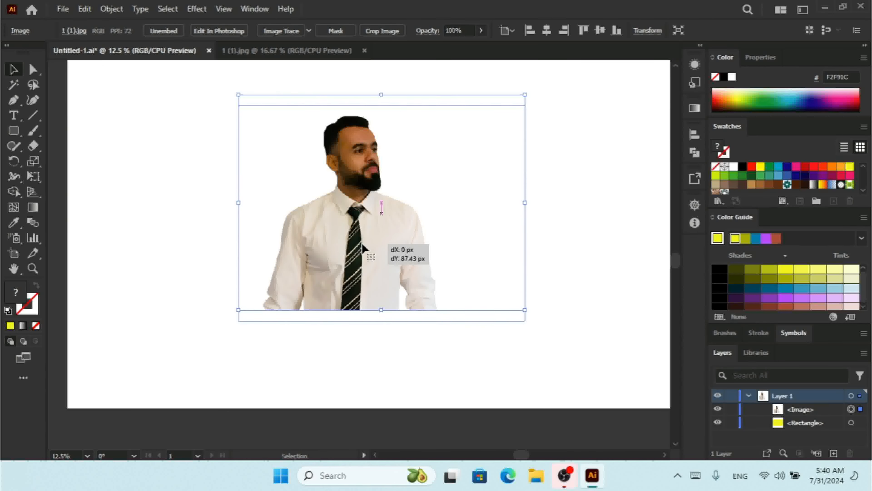
right_click(363, 247)
mouse_move(454, 399)
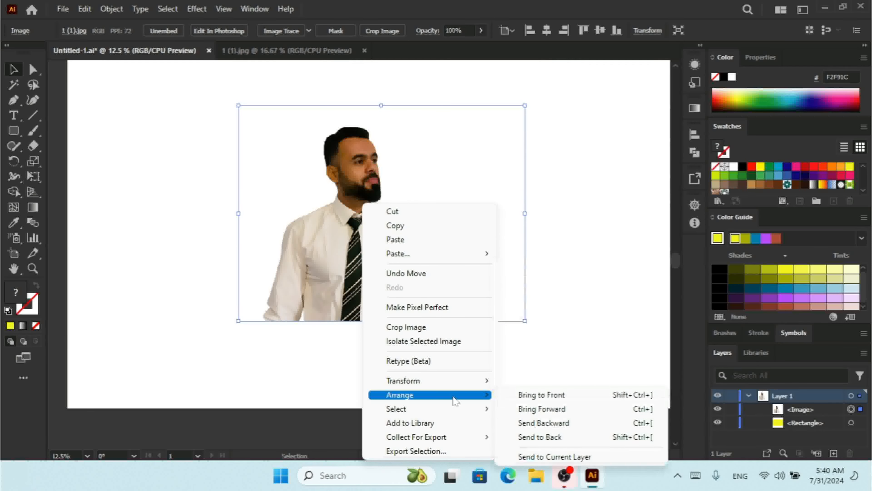
left_click(535, 439)
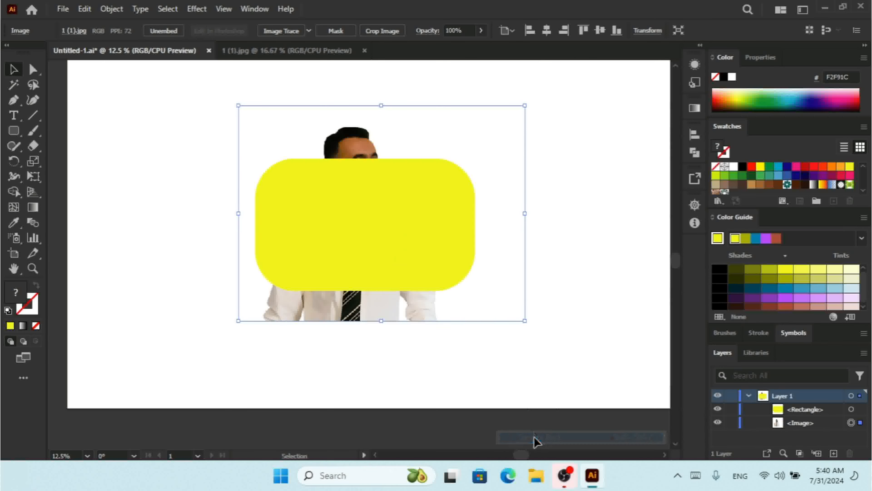
left_click(561, 175)
left_click_drag(392, 311, 411, 347)
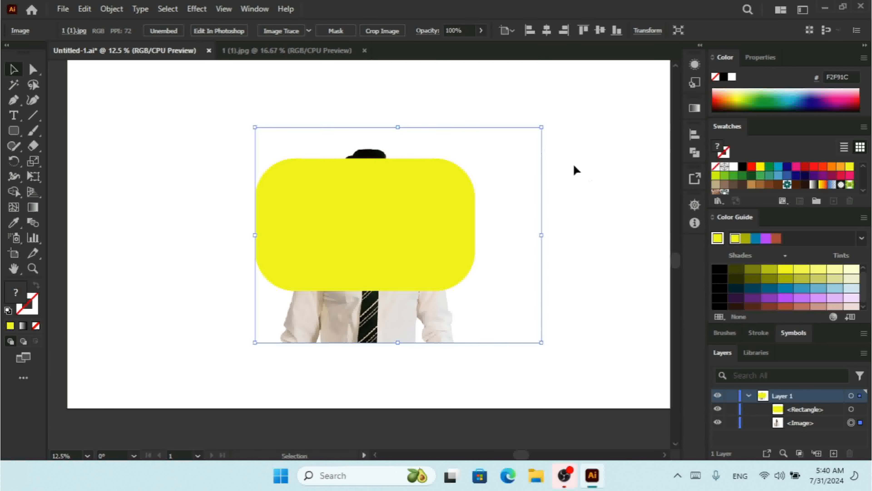
Select the portrait together with the rounded rectangle and make a clipping mask
left_click_drag(590, 114, 149, 426)
right_click(366, 223)
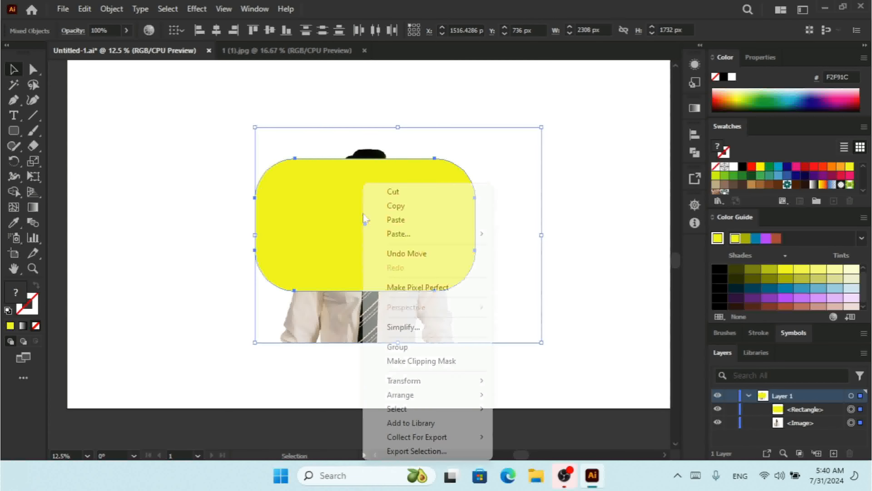
left_click(408, 361)
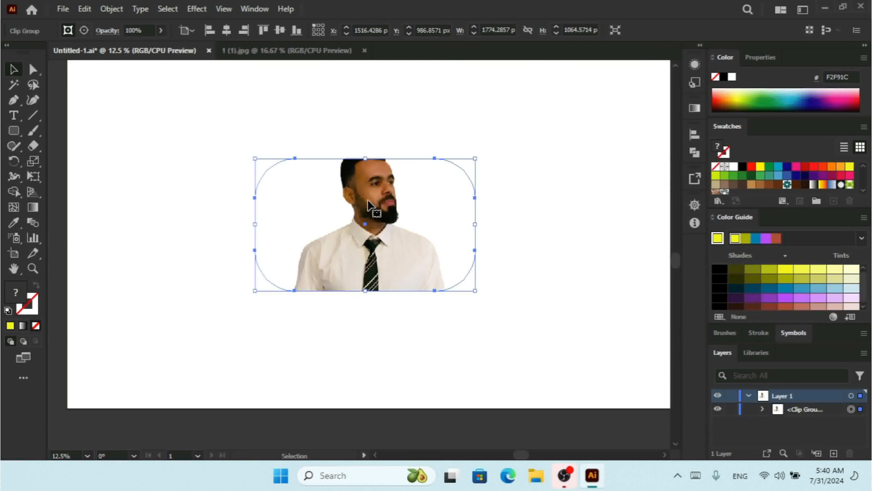
left_click(575, 159)
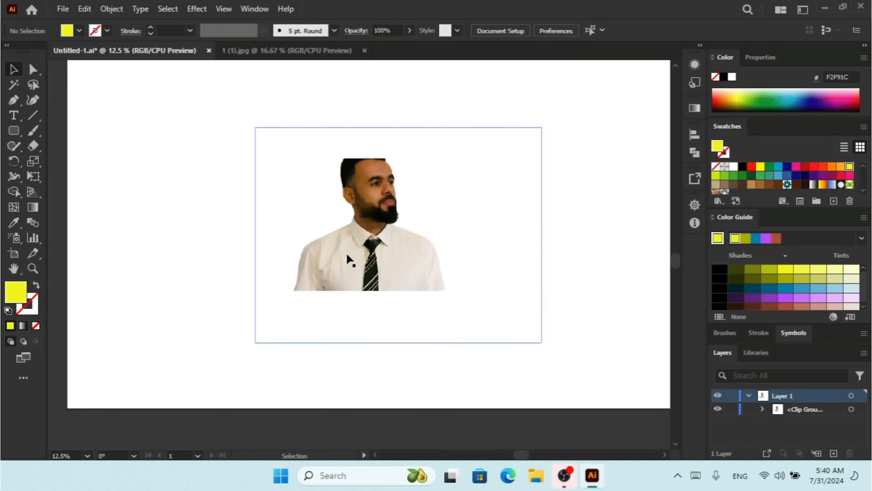
Delete the clipped portrait to empty the artboard
left_click(349, 260)
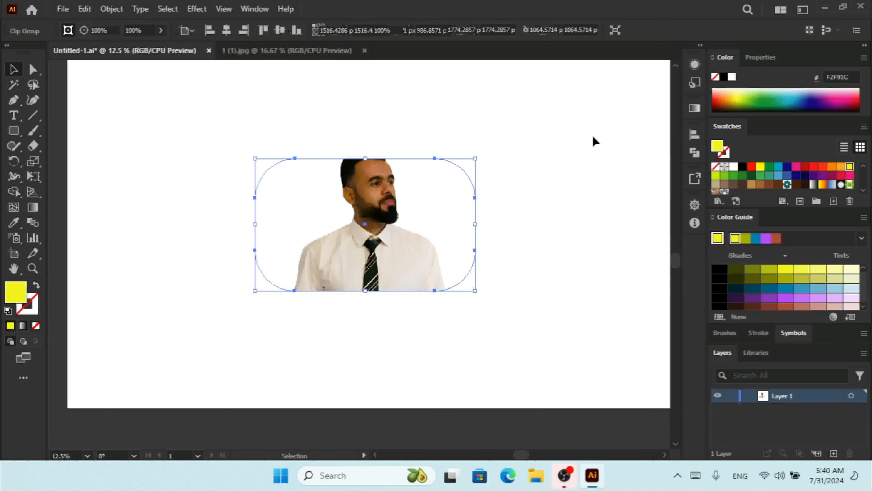
key("Delete")
key("ctrl+minus")
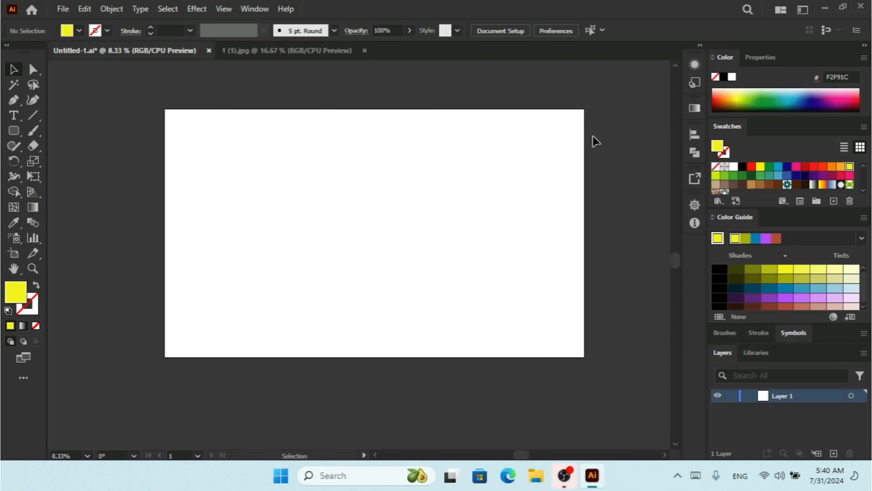
left_click(665, 455)
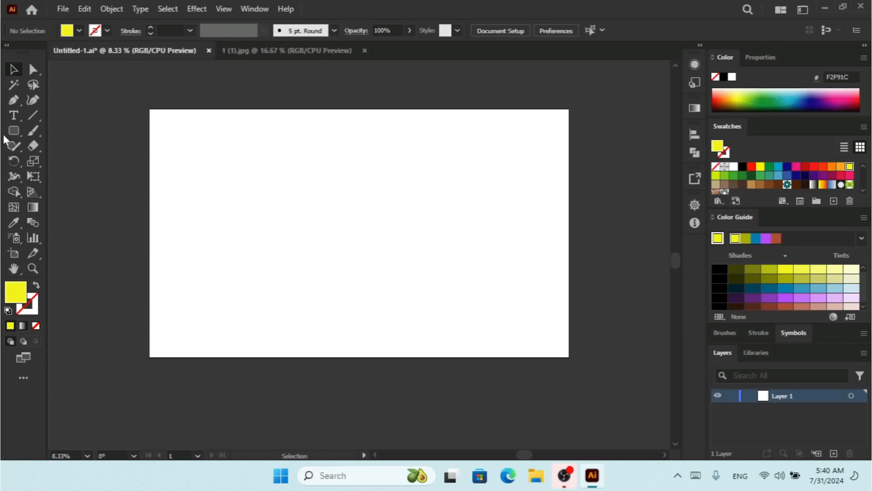
Draw a square of about 731.5 px overlapping the artboard's upper-left corner and fill it with blue 1B9FC7
left_click(11, 136)
left_click(45, 129)
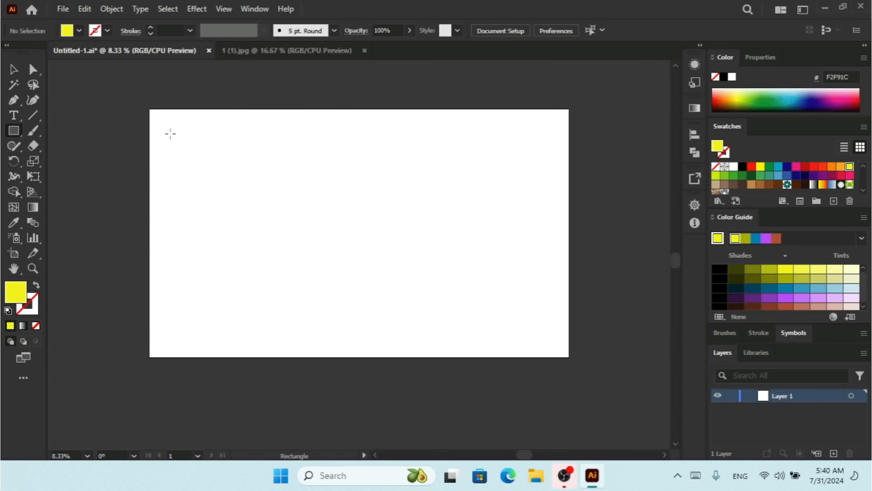
mouse_move(141, 105)
left_mouse_down()
mouse_move(194, 146)
mouse_move(203, 169)
left_mouse_up()
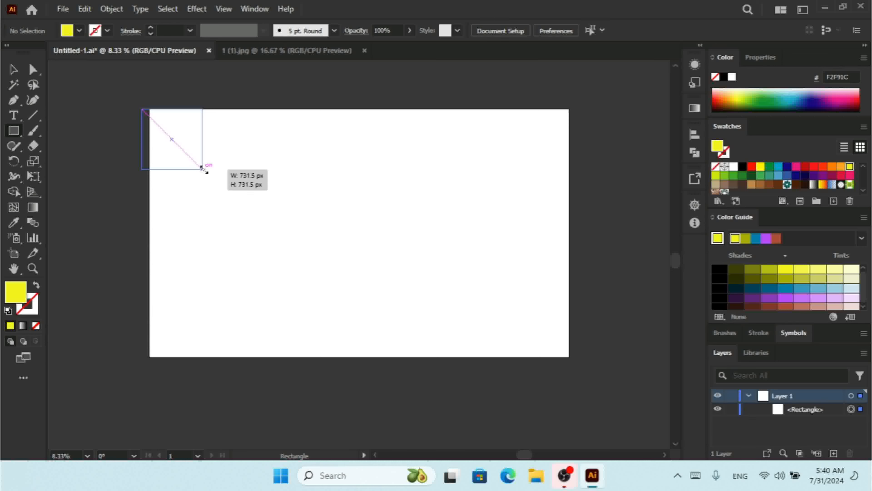
left_click(795, 96)
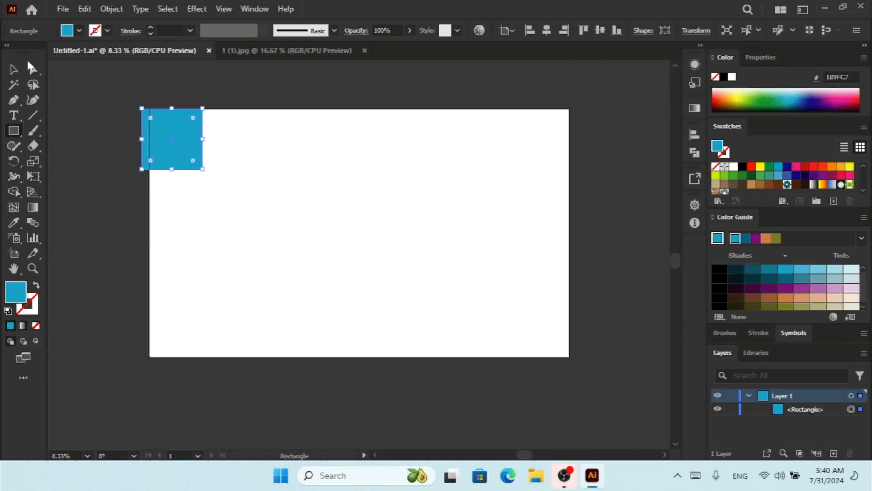
Place two copies of the blue square, one below it across the artboard's left edge and one inside the artboard
left_click(14, 69)
left_click_drag(174, 135, 143, 195)
left_click_drag(143, 119, 254, 188)
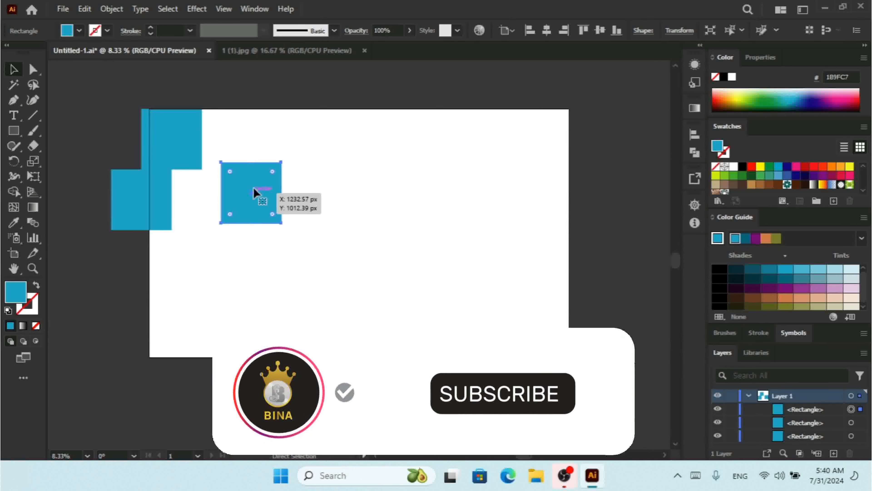
key("ctrl+d")
key("ctrl+d")
key("ctrl+d")
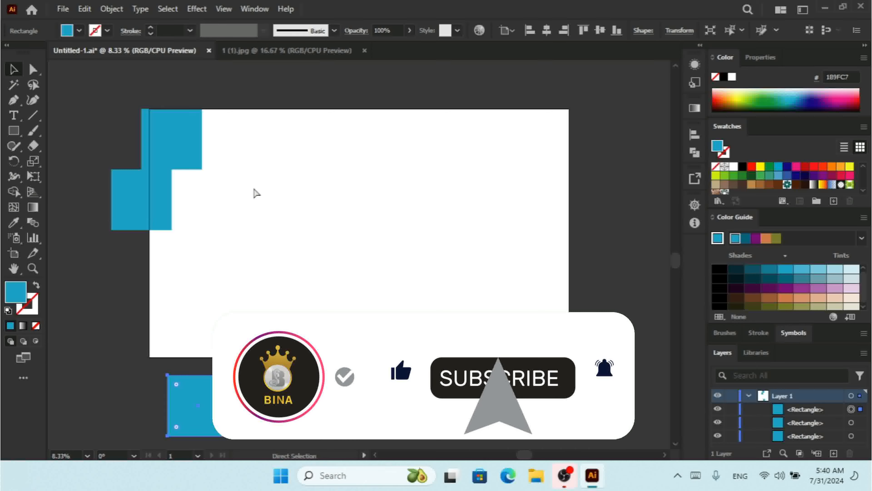
key("ctrl+z")
key("ctrl+z")
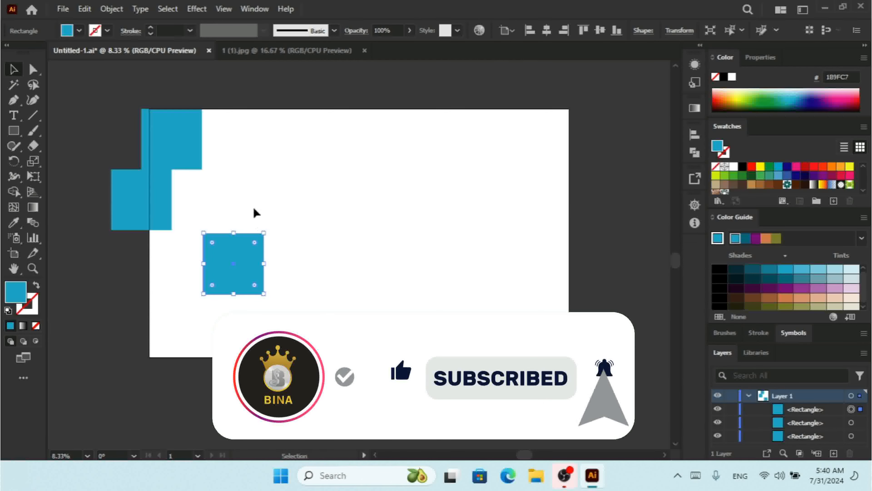
Scatter further copies of the blue square across the artboard's middle and over its bottom, right and top edges
left_click_drag(239, 255, 255, 238)
left_click_drag(249, 235, 175, 328)
left_click_drag(175, 328, 291, 360)
left_click_drag(290, 360, 371, 341)
left_click_drag(370, 341, 466, 339)
left_click_drag(466, 338, 546, 348)
left_click_drag(546, 348, 568, 262)
left_click_drag(568, 263, 544, 189)
left_click_drag(544, 190, 539, 109)
left_click_drag(539, 109, 449, 135)
left_click_drag(450, 135, 417, 130)
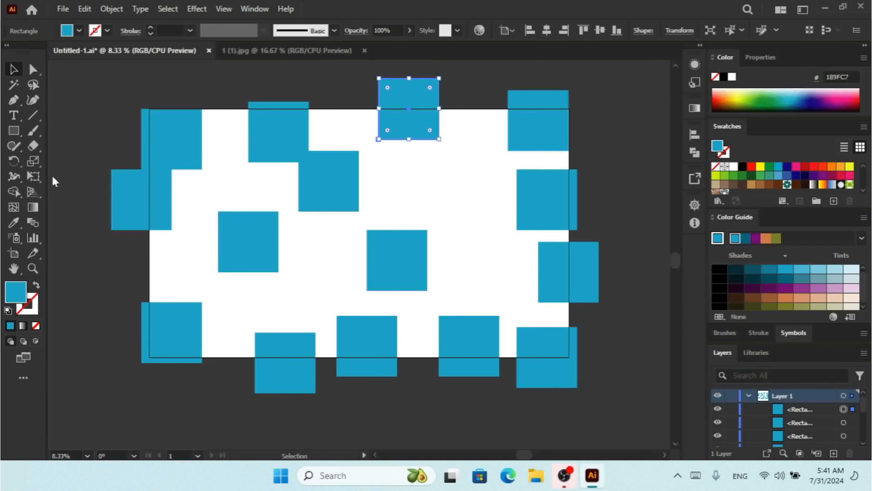
Deselect the squares and check the artboard's width and height
left_click(97, 139)
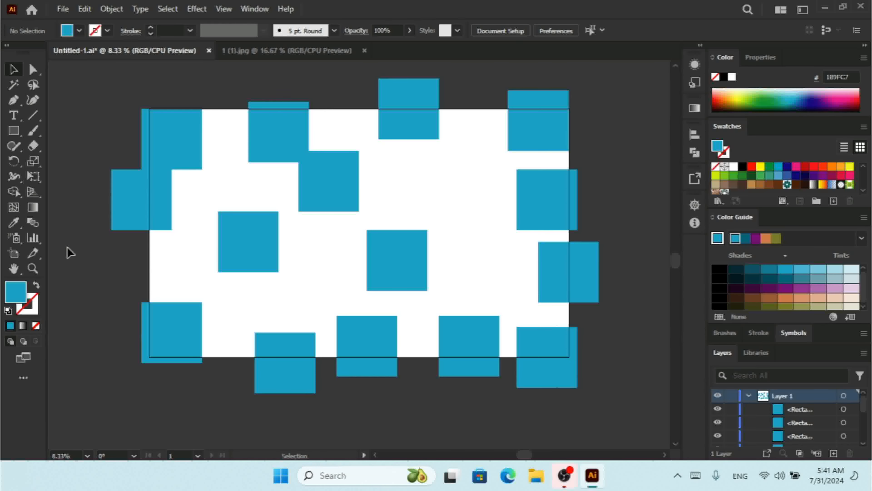
left_click(15, 257)
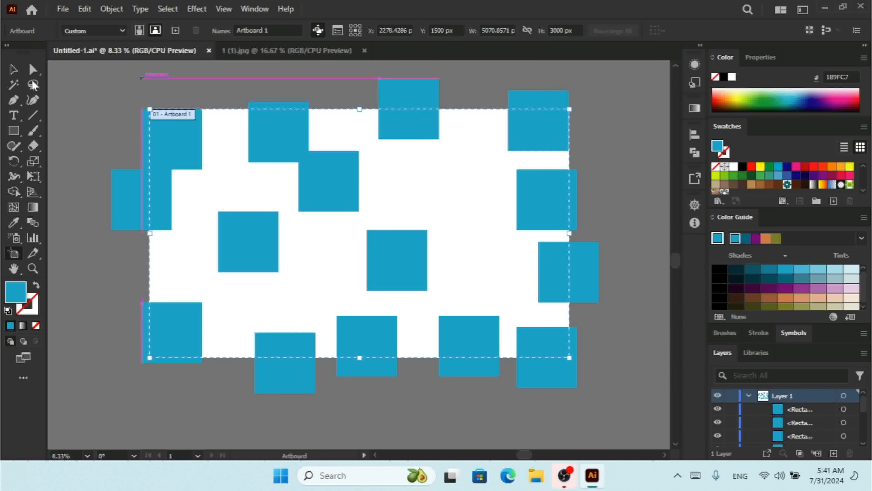
left_click(15, 70)
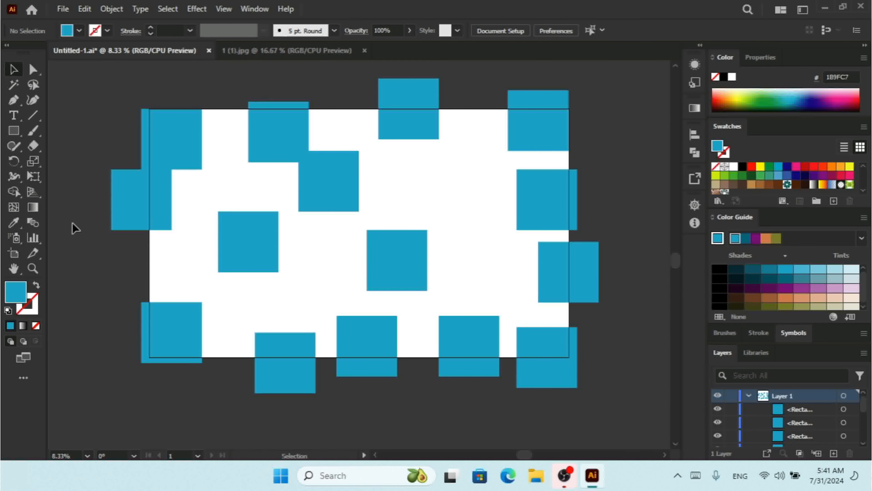
Draw a trial rectangle 1500 px high over the artboard's upper-left area and delete it
left_click(13, 130)
left_click(79, 121)
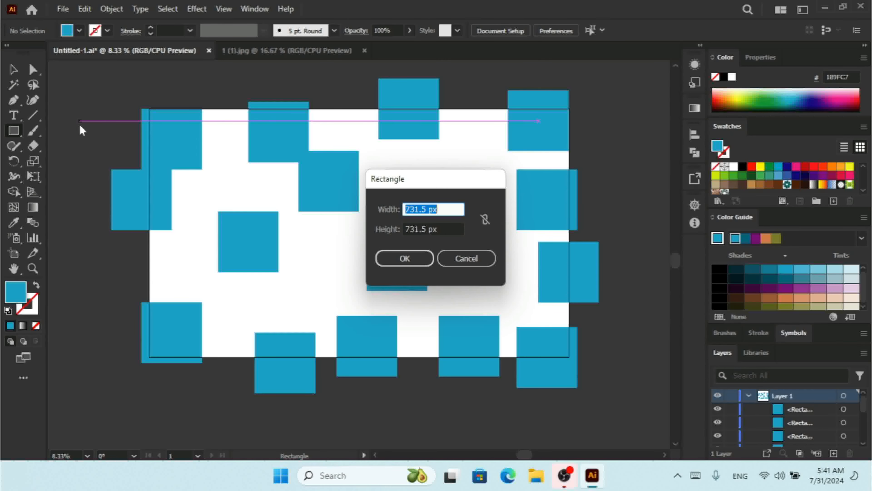
type("1")
type("000")
key("Tab")
type("1500")
key("Return")
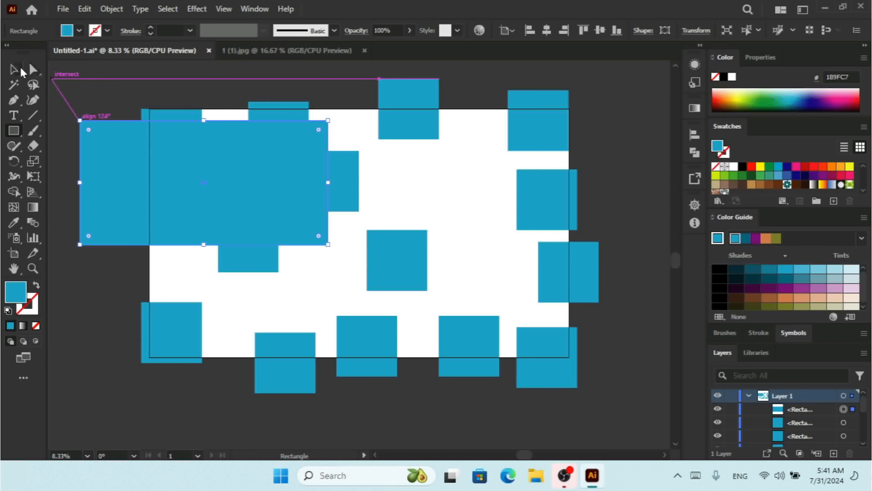
left_click(14, 70)
key("Delete")
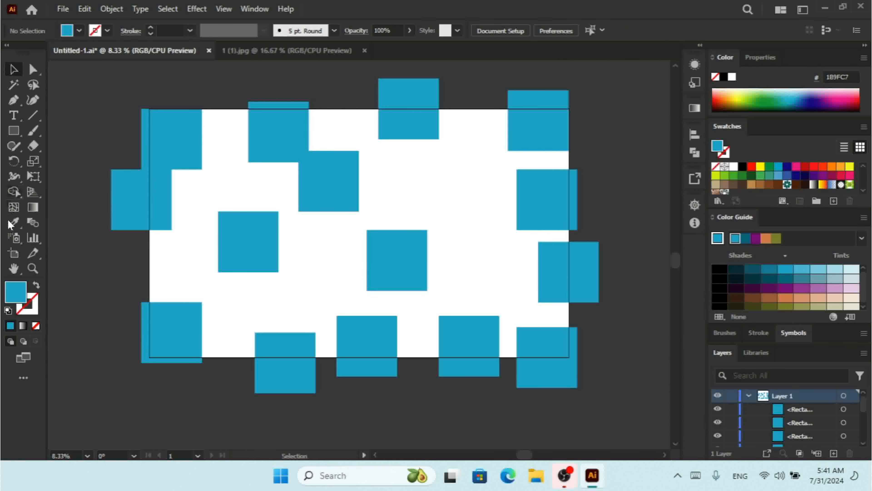
Copy the artboard's exact width and draw a rectangle of 5070.8571 by 3000 px over the squares
left_click(14, 253)
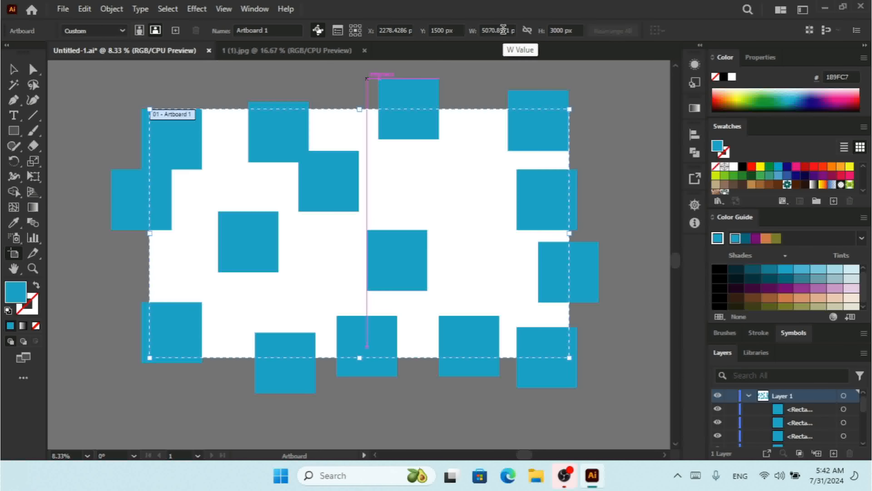
left_click(484, 31)
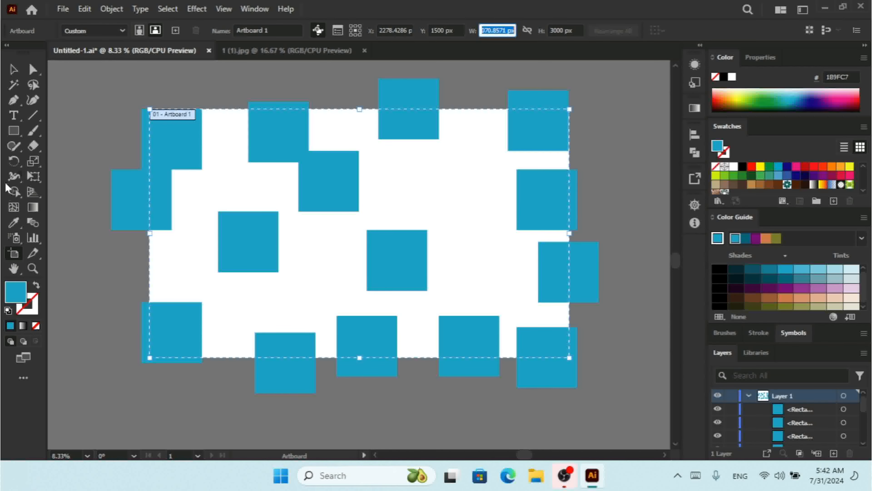
left_click(15, 131)
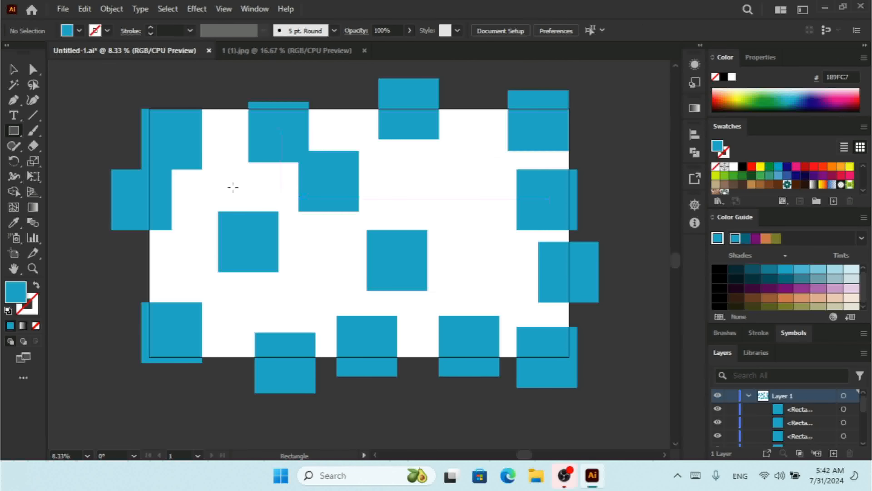
left_click(219, 182)
type("5070.8571 px")
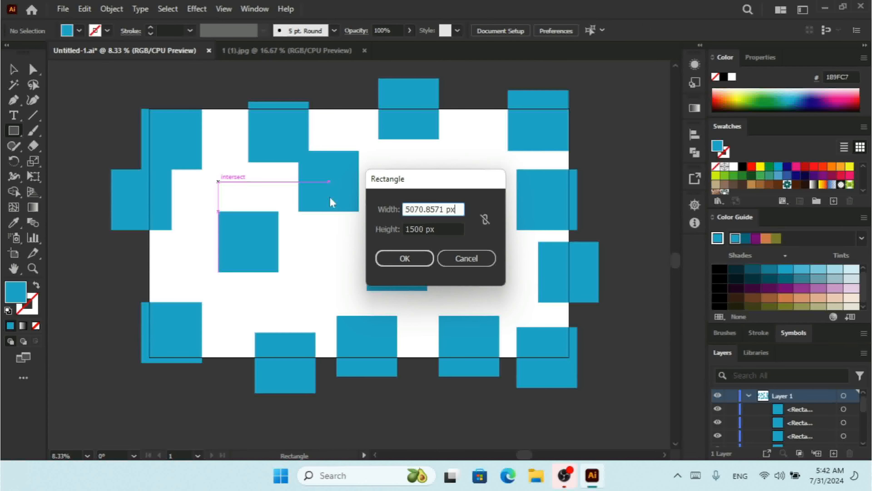
key("Tab")
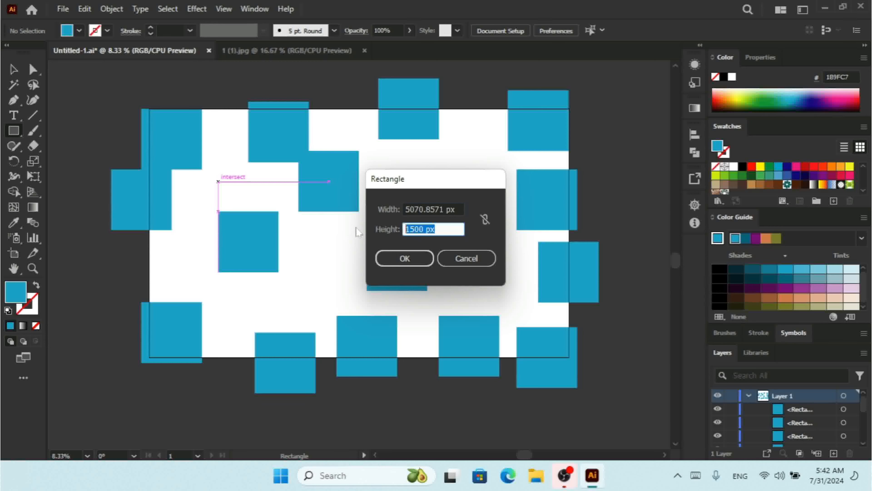
type("3000")
key("Return")
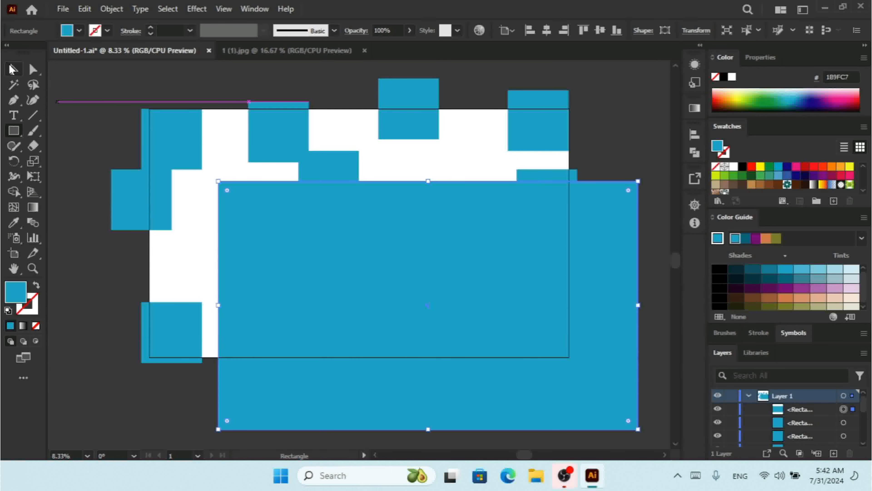
Center the large rectangle horizontally and vertically on the artboard
left_click(13, 70)
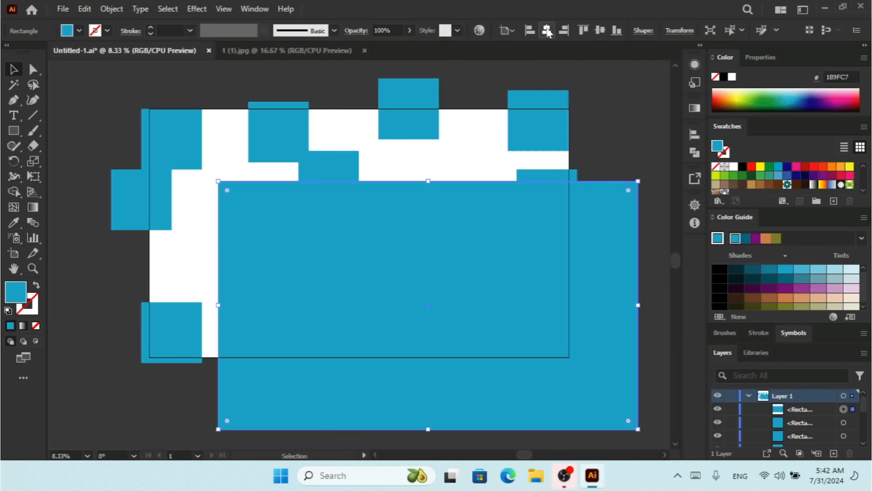
left_click(548, 31)
left_click(599, 30)
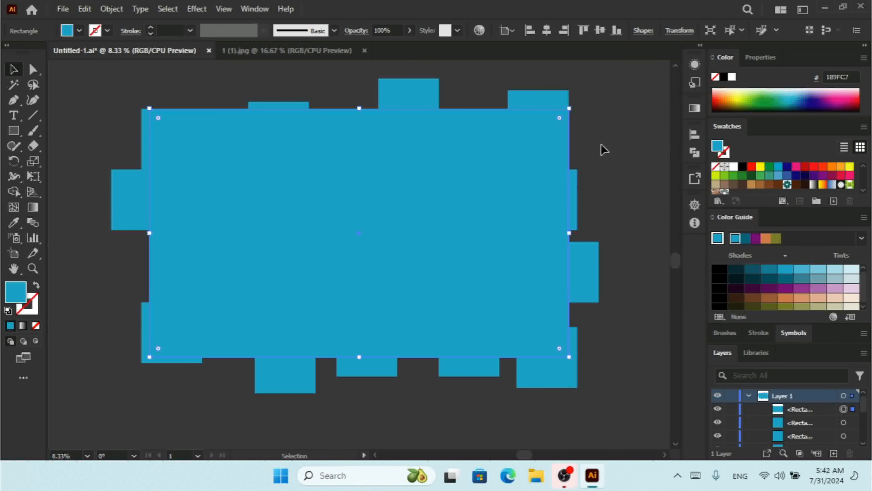
Select all the squares with the artboard-sized rectangle and make a clipping mask from them
key("ctrl+a")
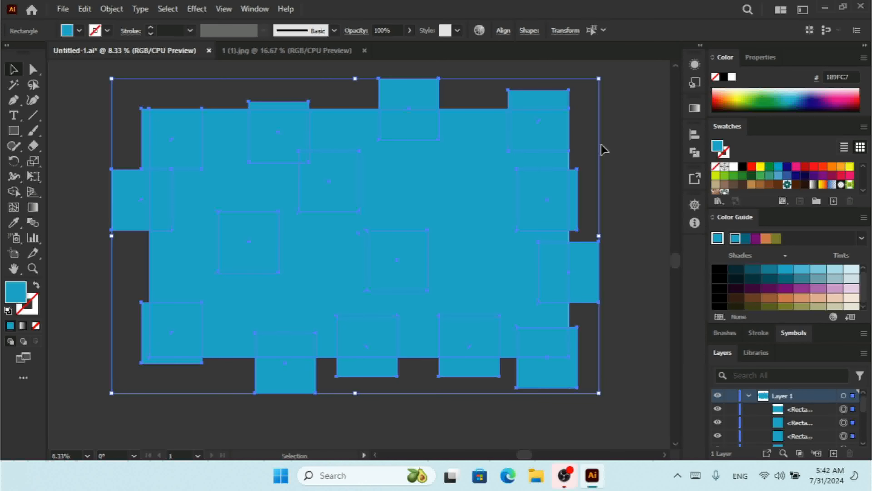
right_click(418, 168)
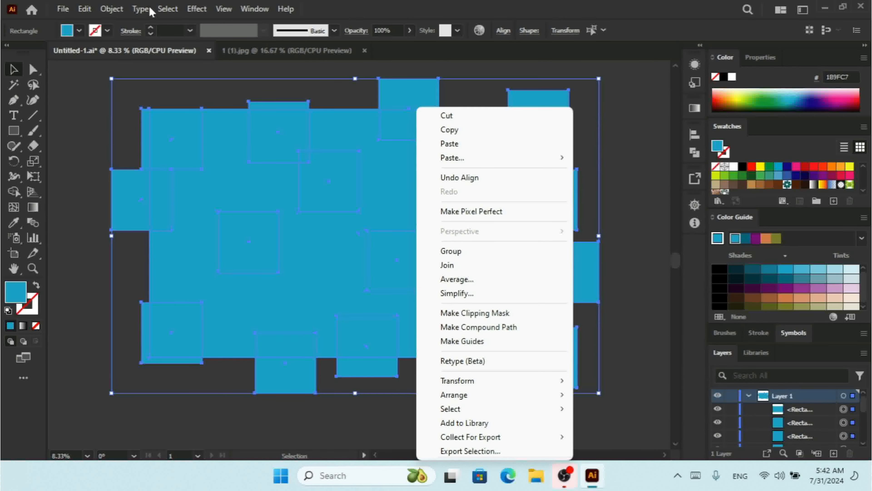
left_click(116, 13)
mouse_move(246, 412)
left_click(348, 414)
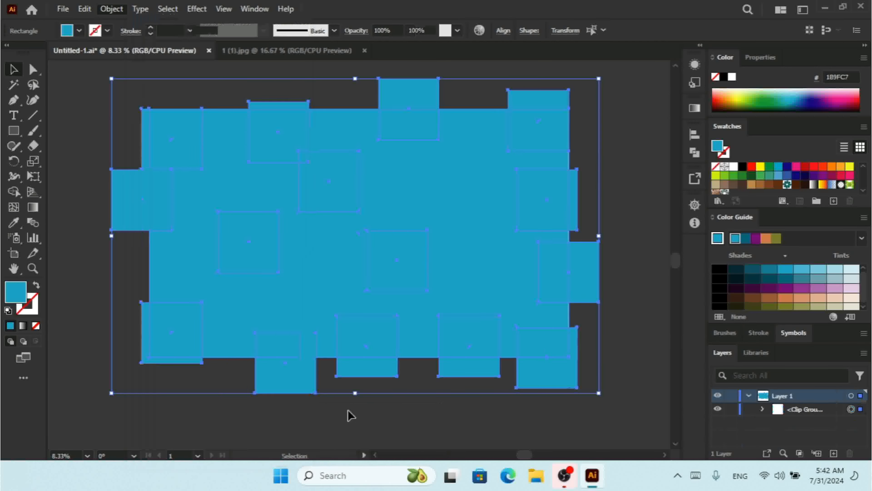